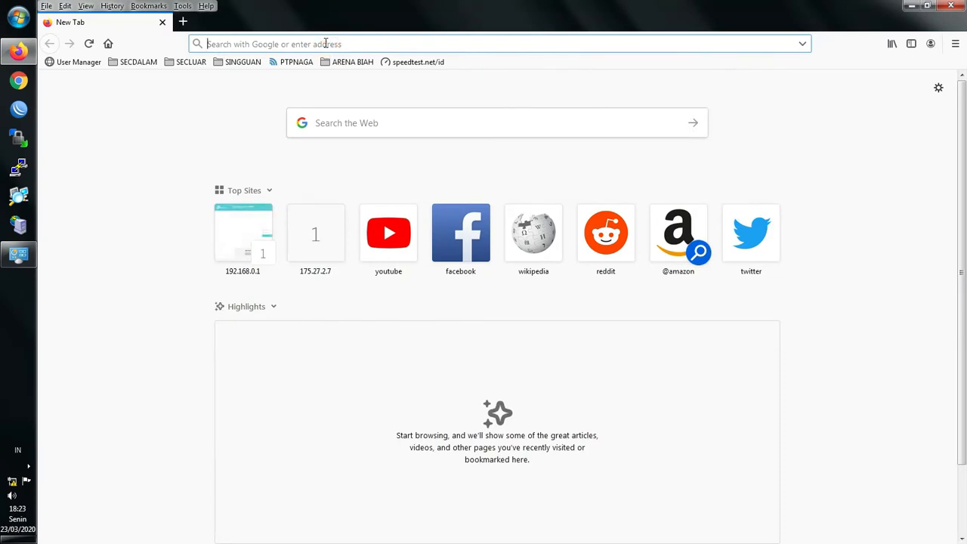
# Step: Enter the router address 192.168.0.1 in the new tab's address bar
pyautogui.write('192.168.')
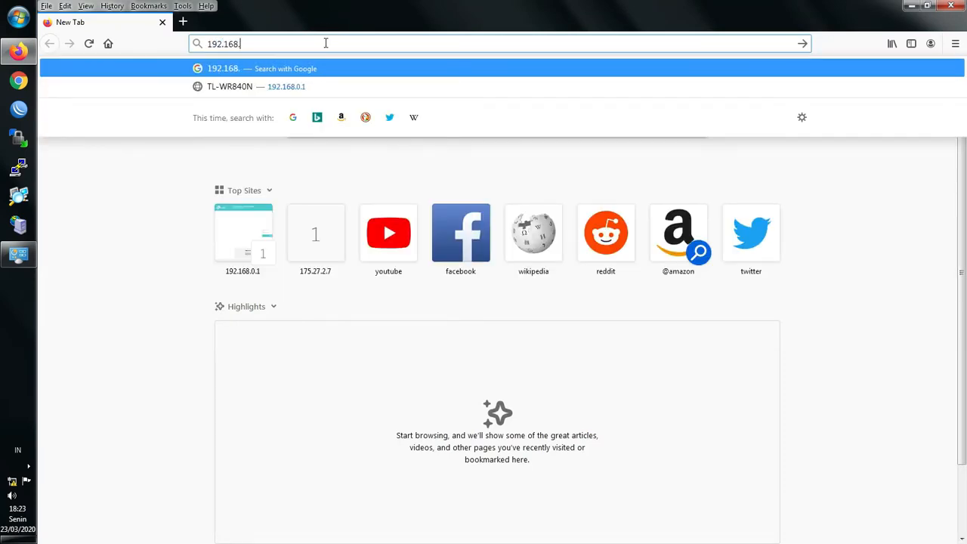
pyautogui.write('0.1')
# Step: Load 192.168.0.1 and sign in with the router's username and password
pyautogui.press('Return')
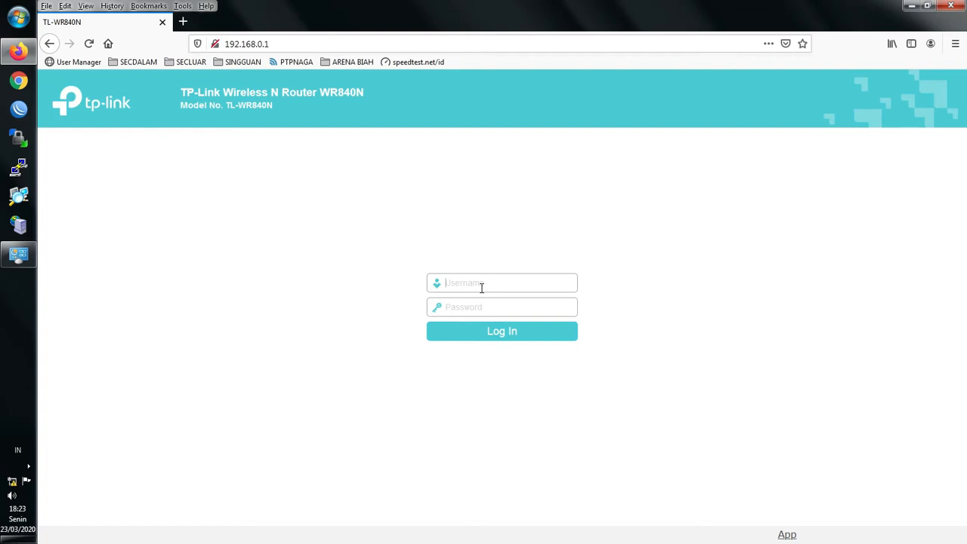
pyautogui.click(481, 288)
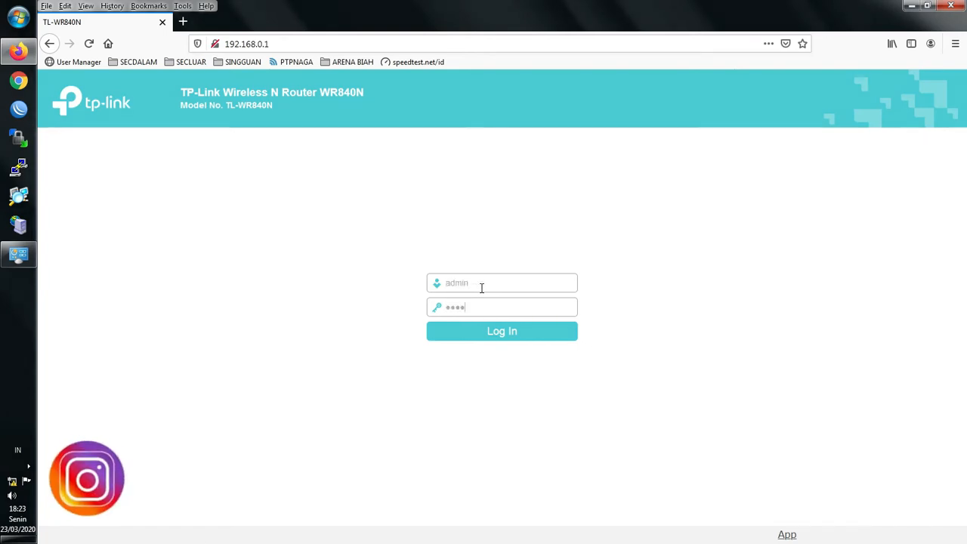
pyautogui.press('Return')
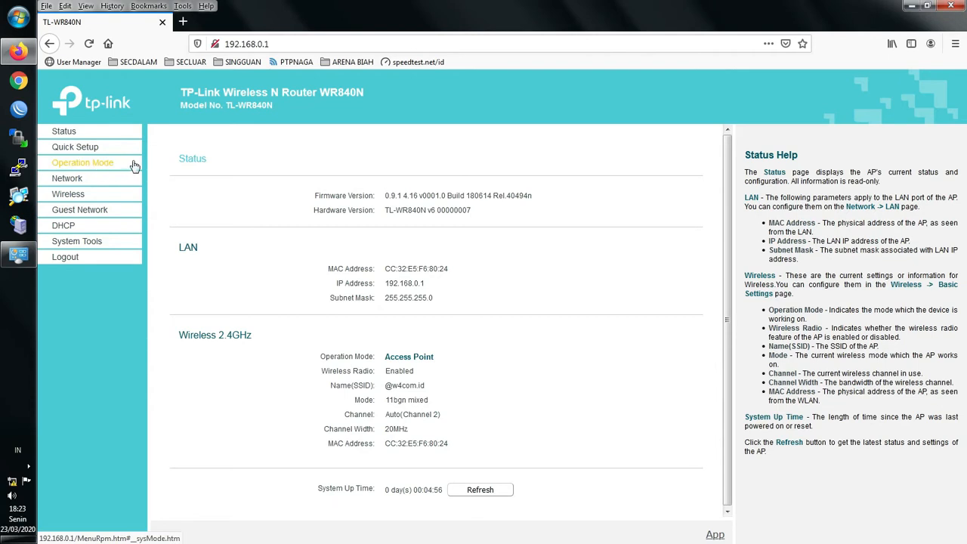
# Step: Switch Operation Mode to Wireless Router, confirm the reboot, and verify the new mode
pyautogui.click(84, 167)
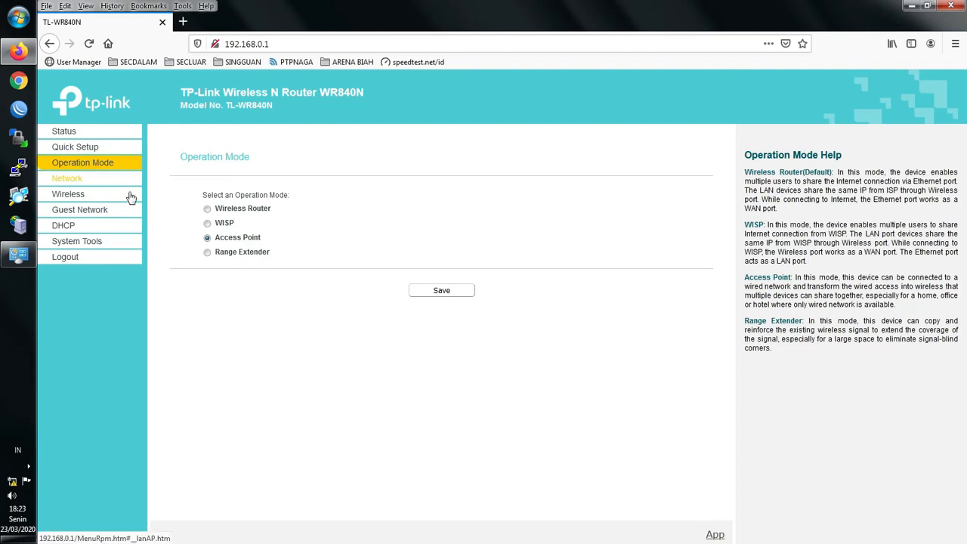
pyautogui.click(207, 210)
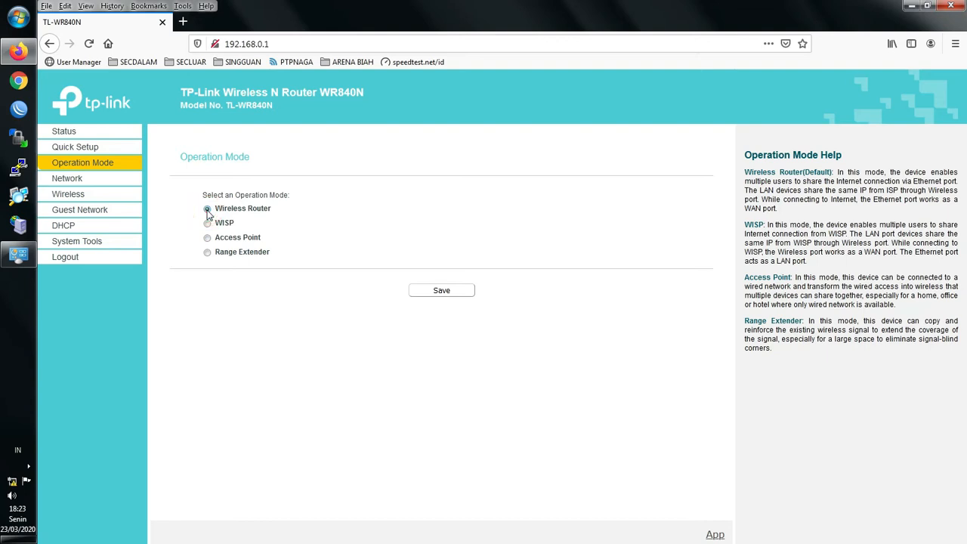
pyautogui.click(442, 294)
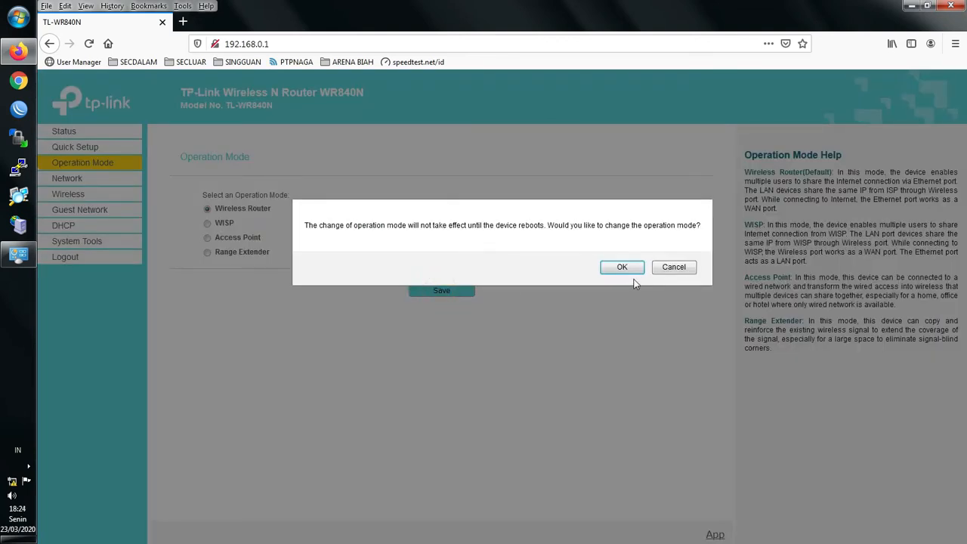
pyautogui.click(623, 268)
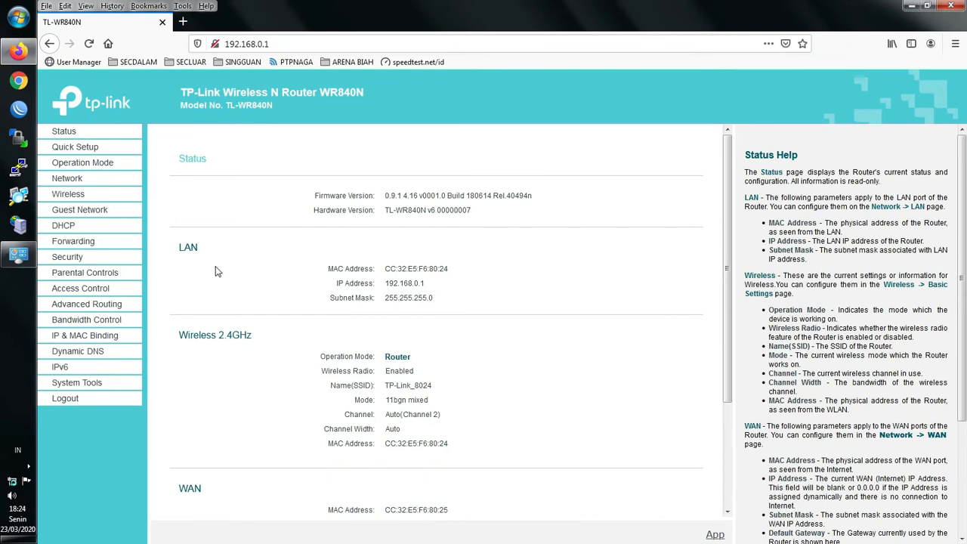
pyautogui.click(111, 166)
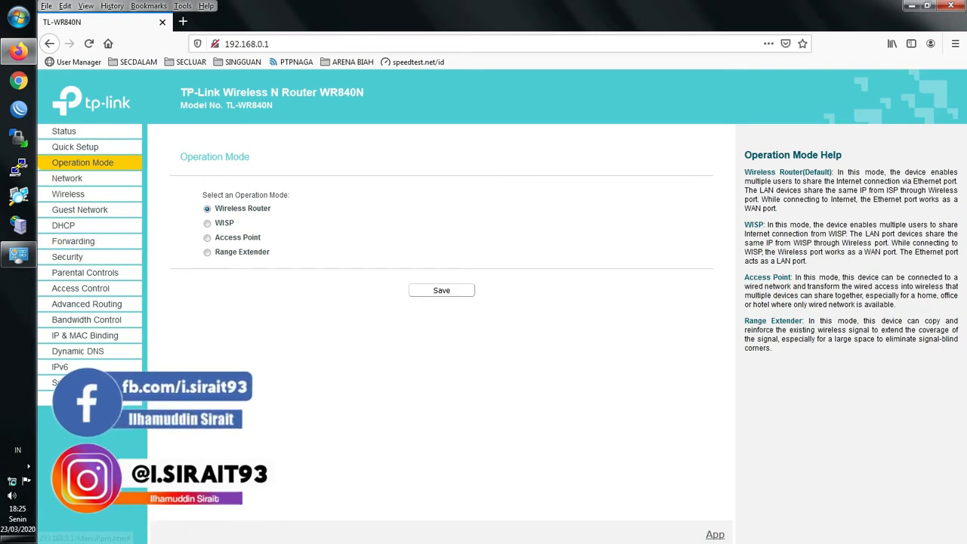
# Step: Show the advanced WAN options and try Static IP, then PPPoE as the connection type
pyautogui.click(83, 183)
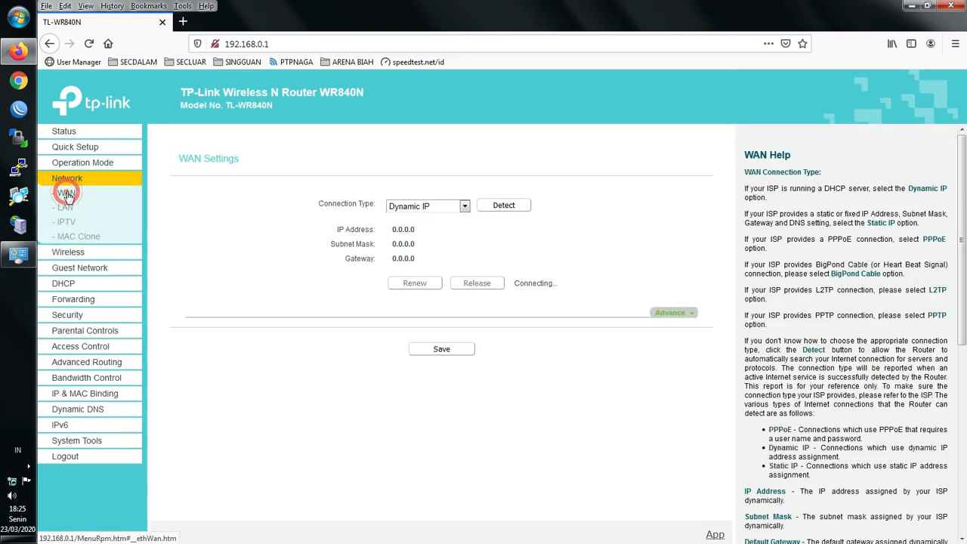
pyautogui.click(684, 312)
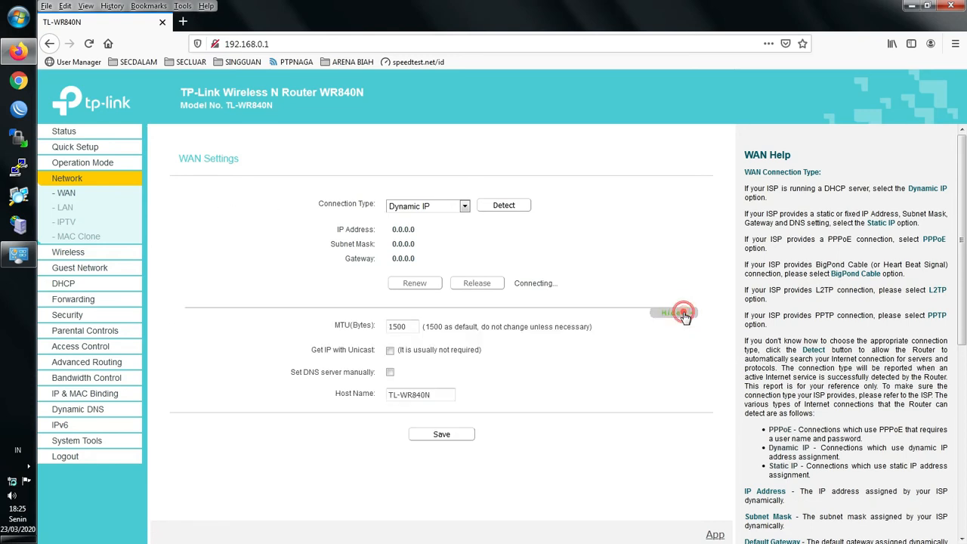
pyautogui.click(426, 206)
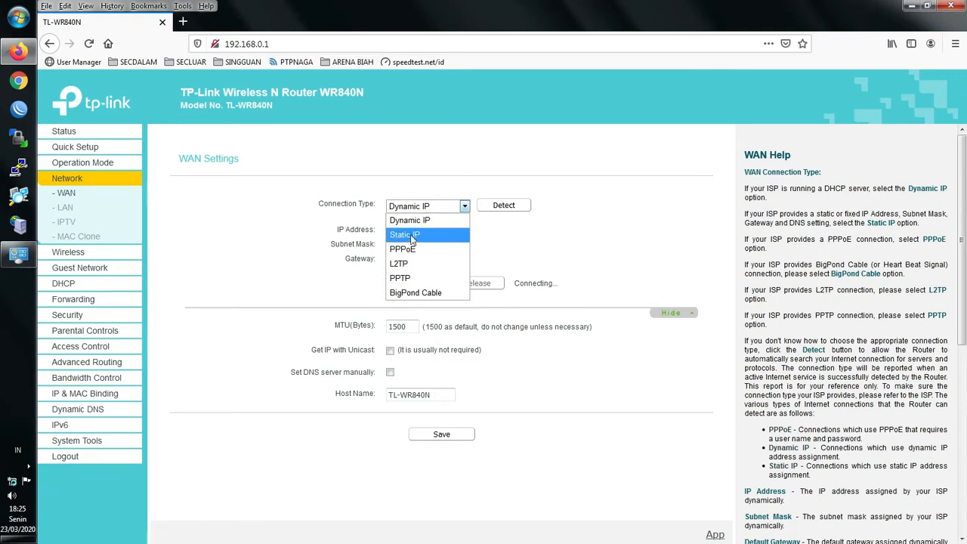
pyautogui.click(412, 239)
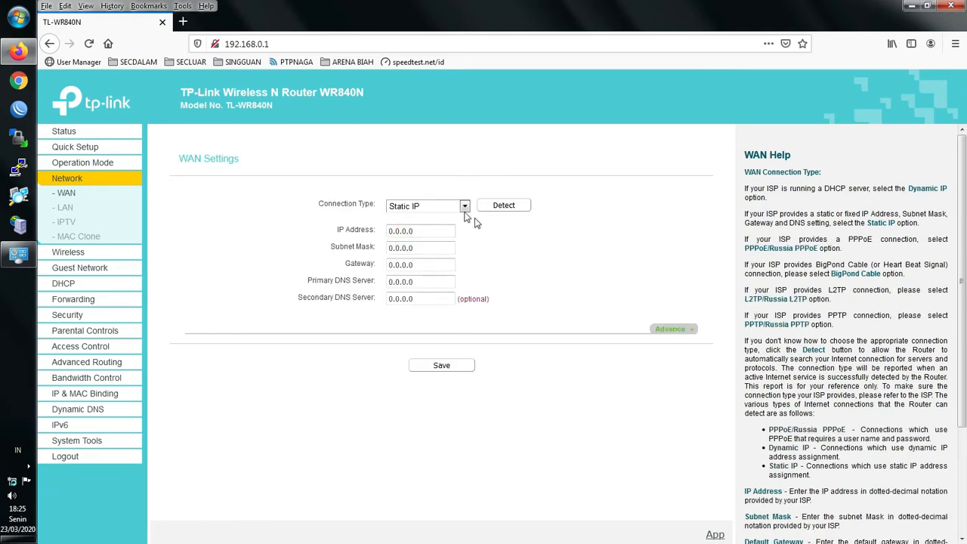
pyautogui.click(442, 207)
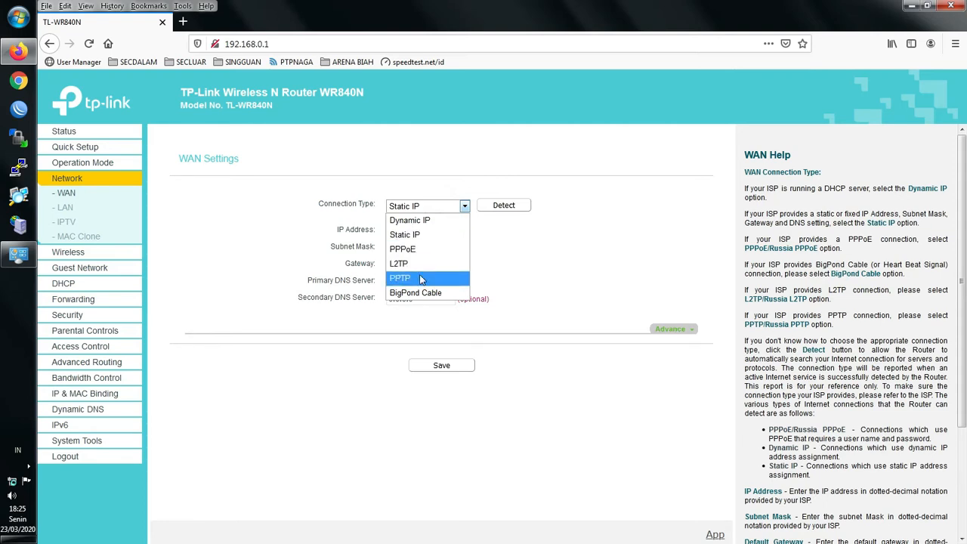
pyautogui.click(415, 251)
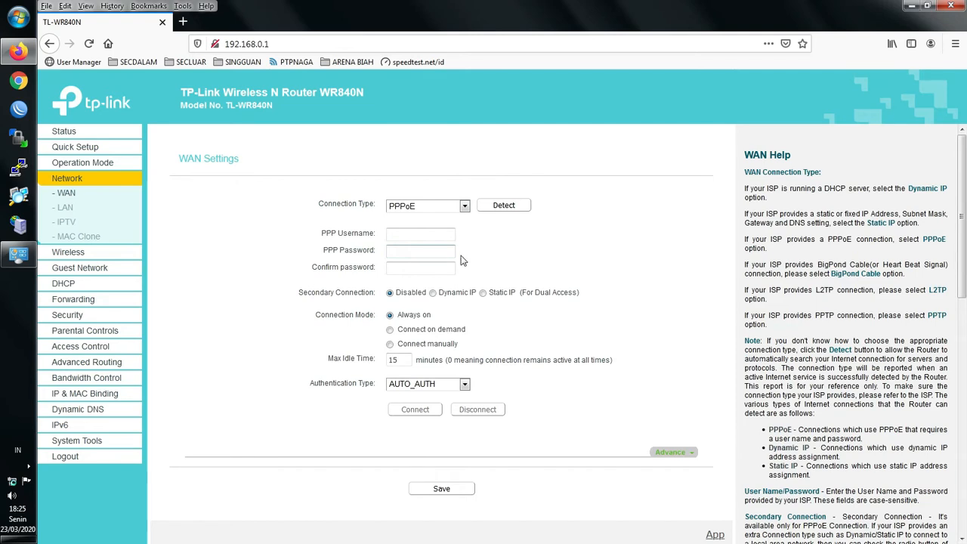
# Step: Review the PPPoE username, password and confirm-password fields, then bring up the connection type list
pyautogui.click(419, 232)
pyautogui.click(330, 227)
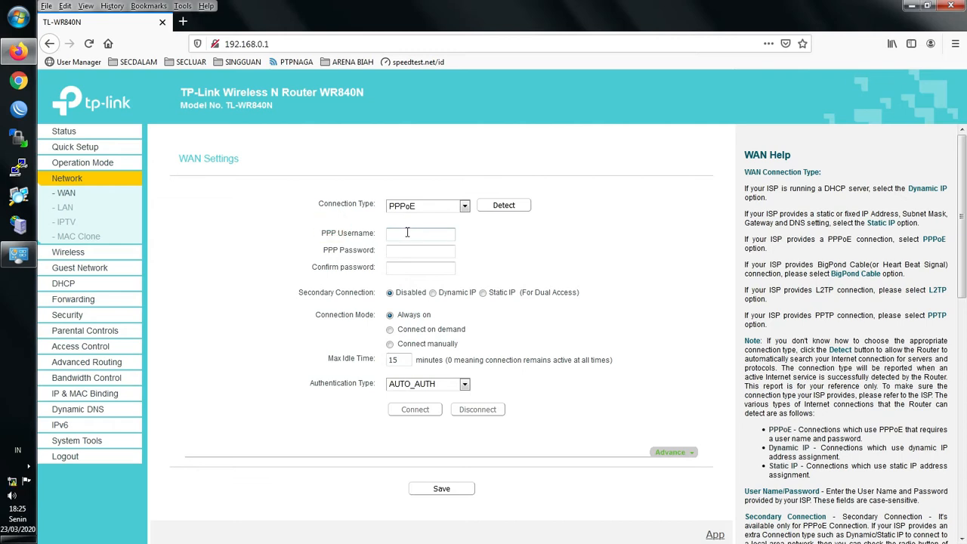
pyautogui.click(406, 231)
pyautogui.click(411, 250)
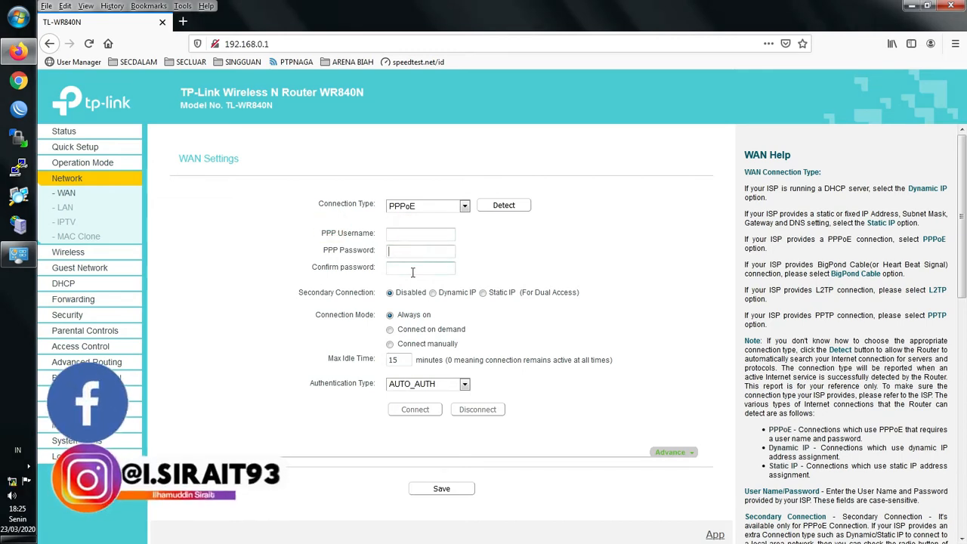
pyautogui.click(411, 263)
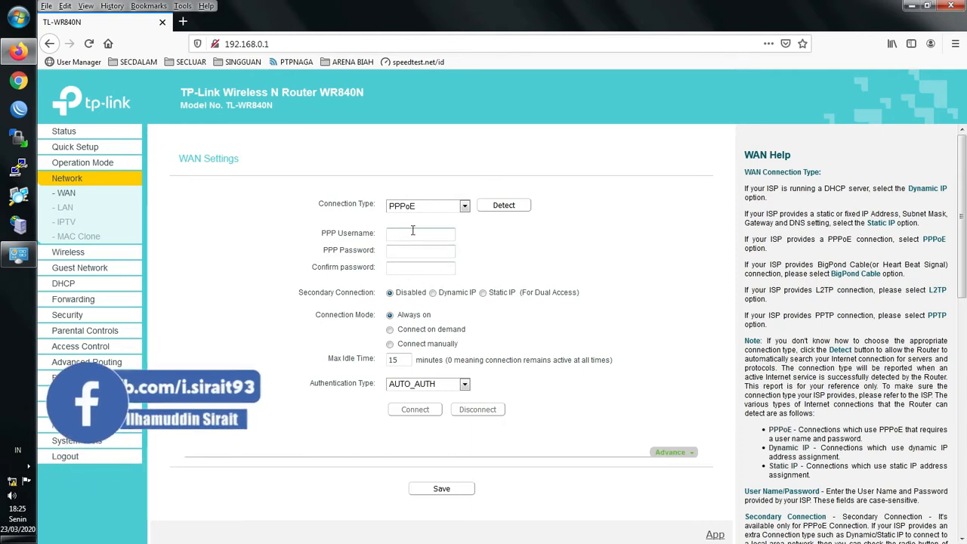
pyautogui.click(424, 206)
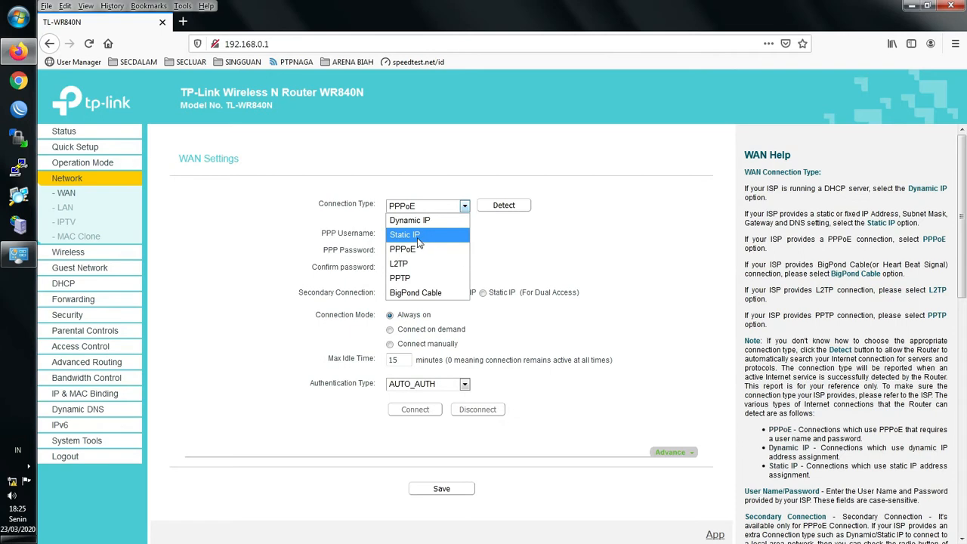
# Step: Choose Static IP as the WAN connection type and enter IP address 173.27.2.2
pyautogui.click(419, 240)
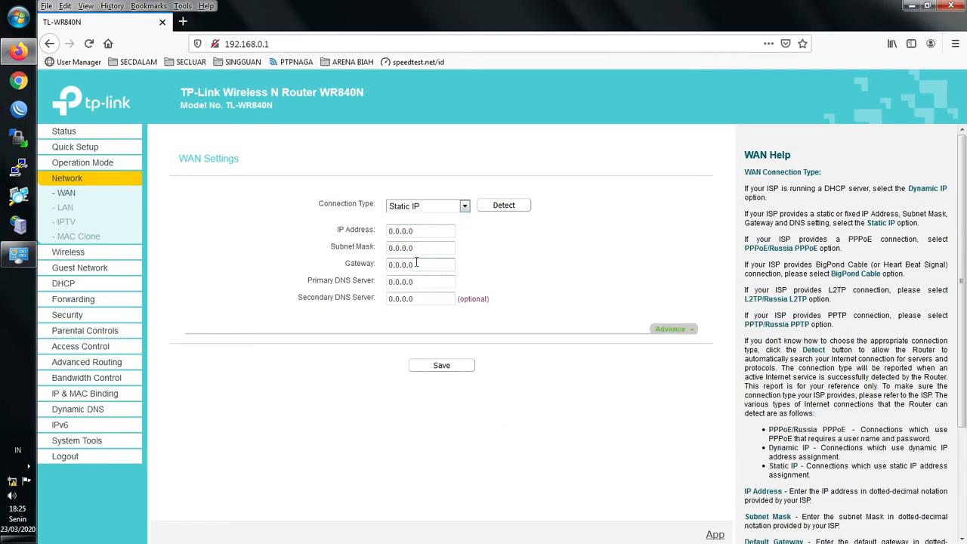
pyautogui.tripleClick(424, 229)
pyautogui.doubleClick(424, 229)
pyautogui.tripleClick(423, 229)
pyautogui.tripleClick(428, 232)
pyautogui.tripleClick(428, 233)
pyautogui.doubleClick(429, 233)
pyautogui.tripleClick(428, 232)
pyautogui.write('17')
pyautogui.press('BackSpace')
pyautogui.press('BackSpace')
pyautogui.write('7.2.2')
# Step: Fill in the subnet mask, gateway 173.27.2.1, and DNS servers 208.67.222.222 and 208.67.220.220
pyautogui.tripleClick(441, 254)
pyautogui.write('255.255.0')
pyautogui.tripleClick(427, 264)
pyautogui.write('1')
pyautogui.tripleClick(434, 287)
pyautogui.write('208.67.22')
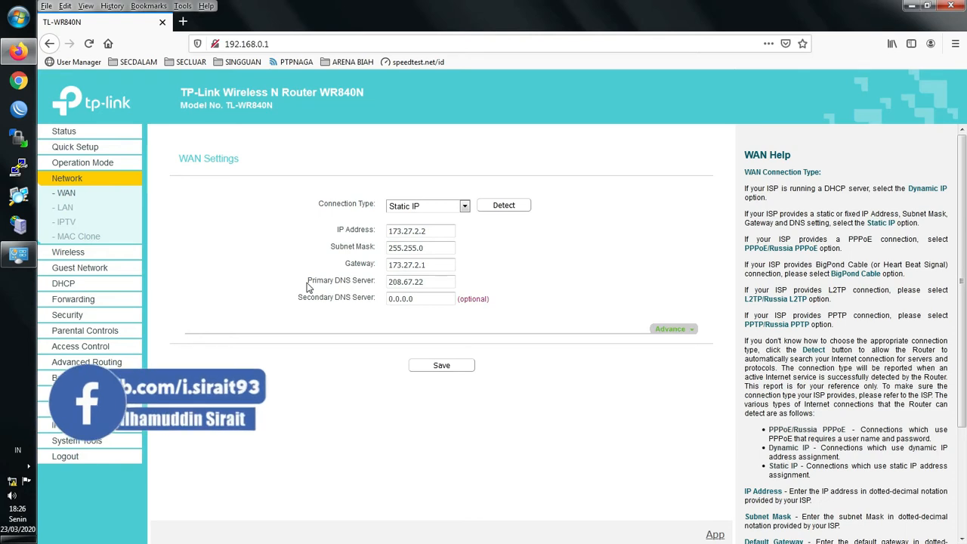
pyautogui.write('22')
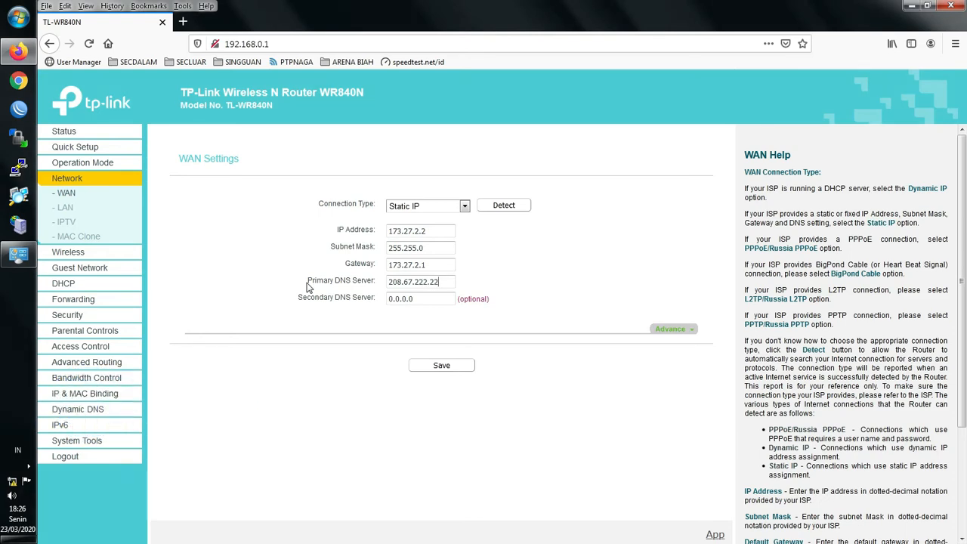
pyautogui.tripleClick(413, 297)
pyautogui.write('208.67.220.220')
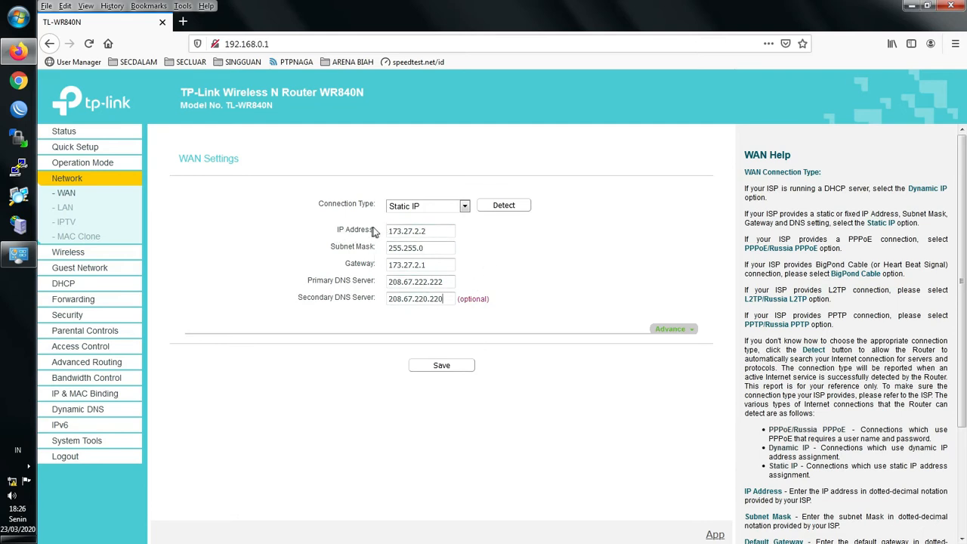
# Step: Review the entries, correct the subnet mask to 255.255.0.0, and save the static WAN settings
pyautogui.moveTo(436, 230); pyautogui.dragTo(384, 230)
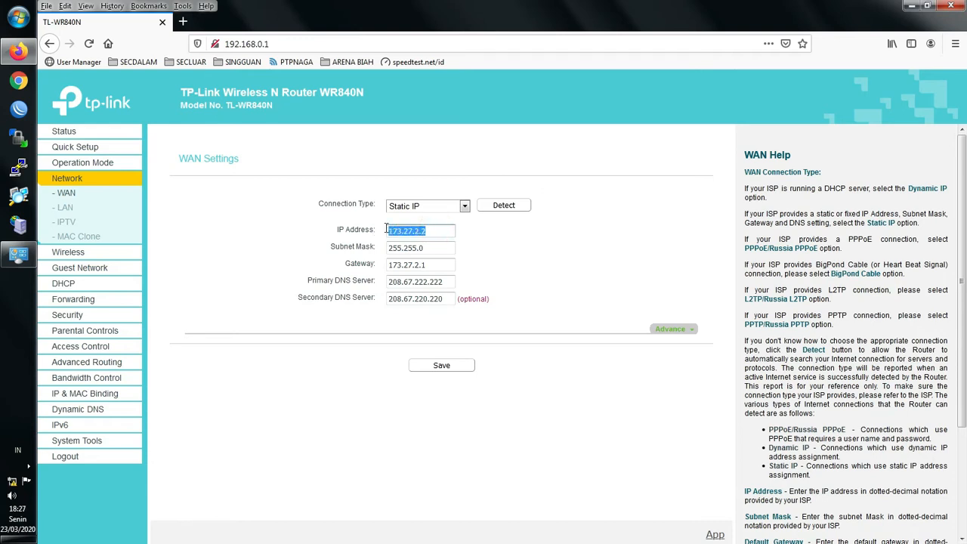
pyautogui.moveTo(444, 265); pyautogui.dragTo(369, 268)
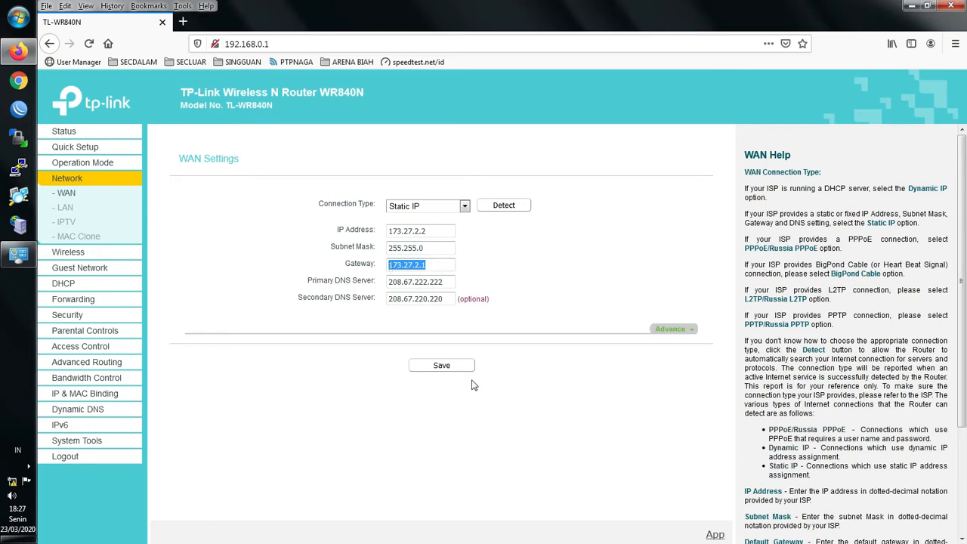
pyautogui.click(444, 366)
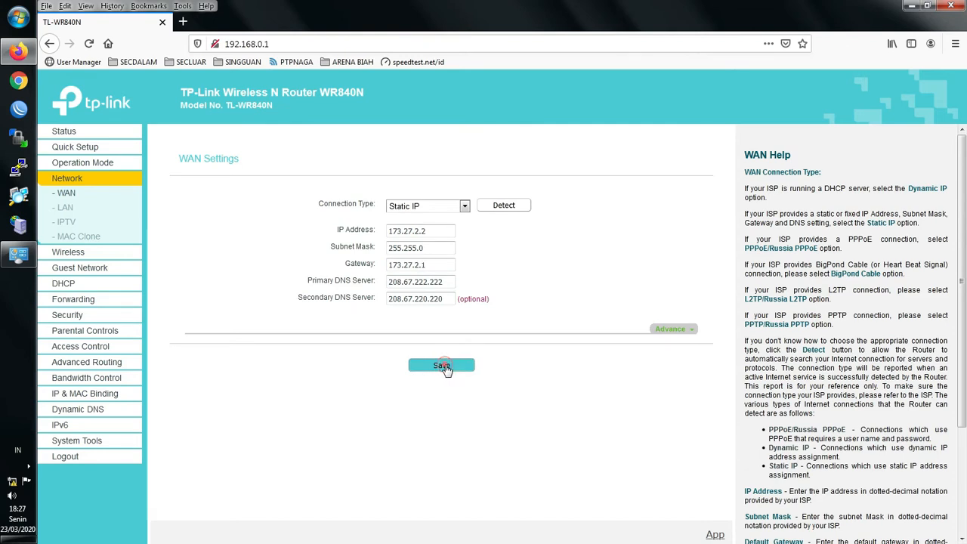
pyautogui.click(555, 264)
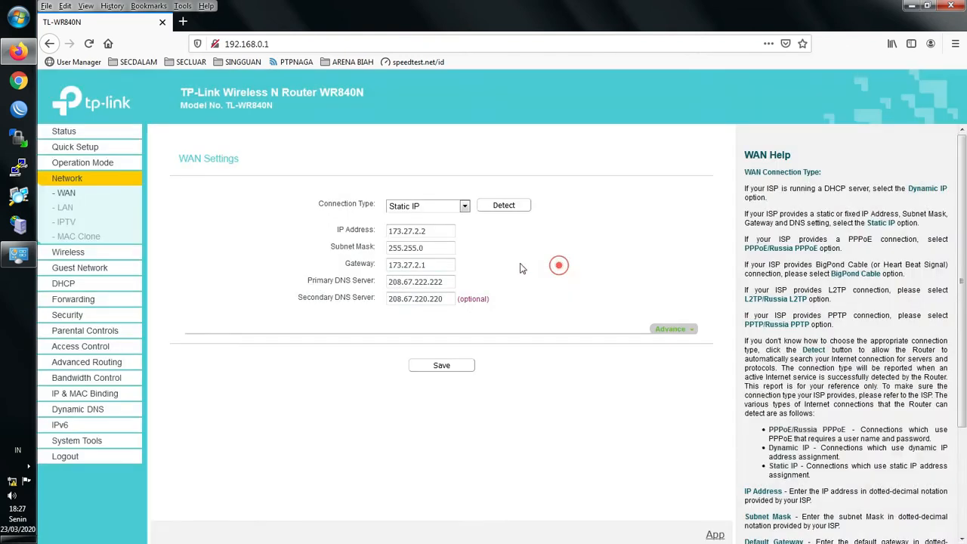
pyautogui.click(428, 249)
pyautogui.write('0')
pyautogui.click(442, 366)
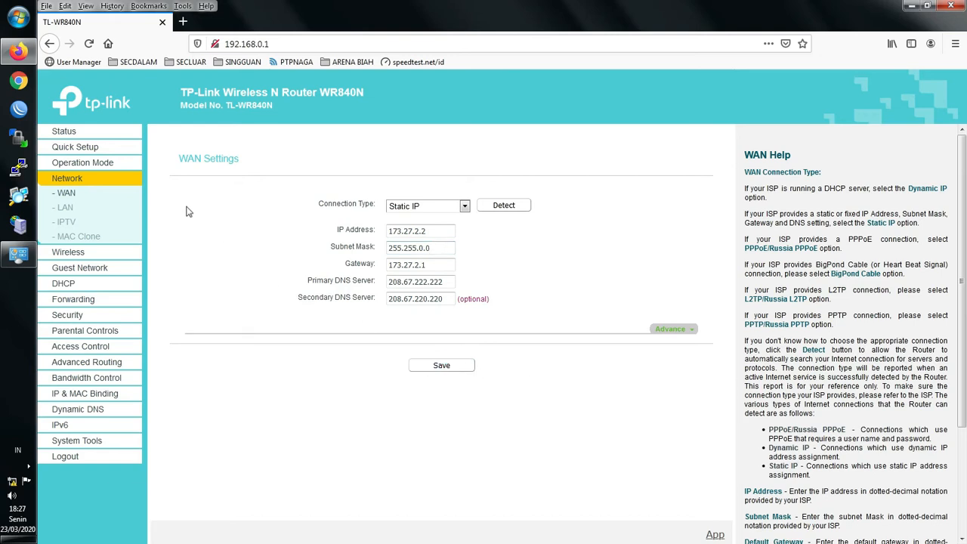
pyautogui.click(67, 209)
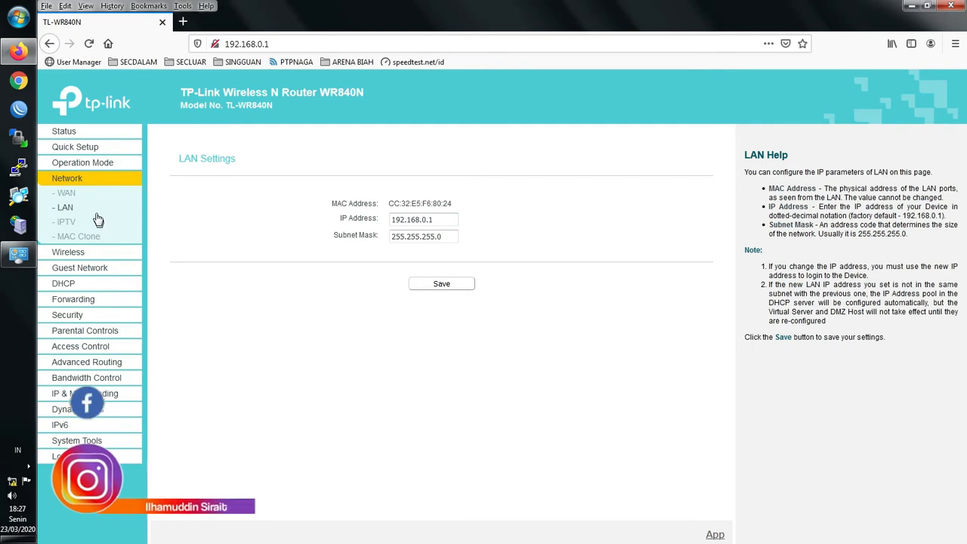
# Step: Go to the Wireless Settings page and select the TP-Link_8024 network name field
pyautogui.click(79, 271)
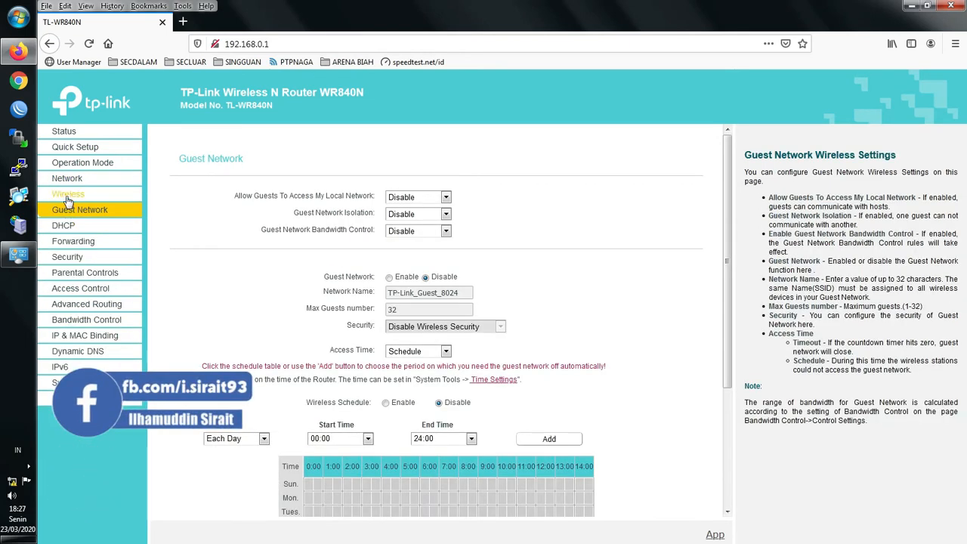
pyautogui.click(67, 197)
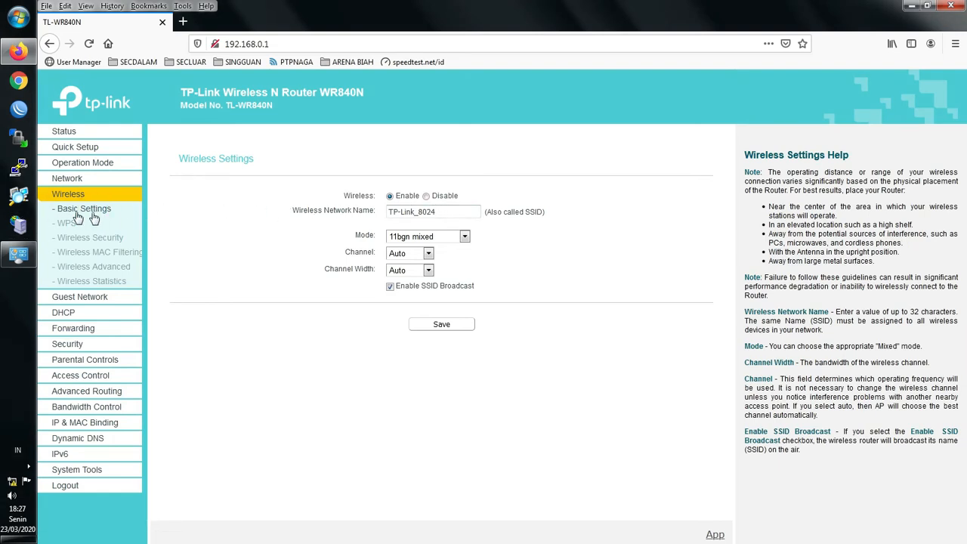
pyautogui.click(459, 212)
# Step: Rename the Wi-Fi to Home_Wifi, keep channel Auto, set channel width 20MHz, and save
pyautogui.moveTo(438, 212); pyautogui.dragTo(306, 218)
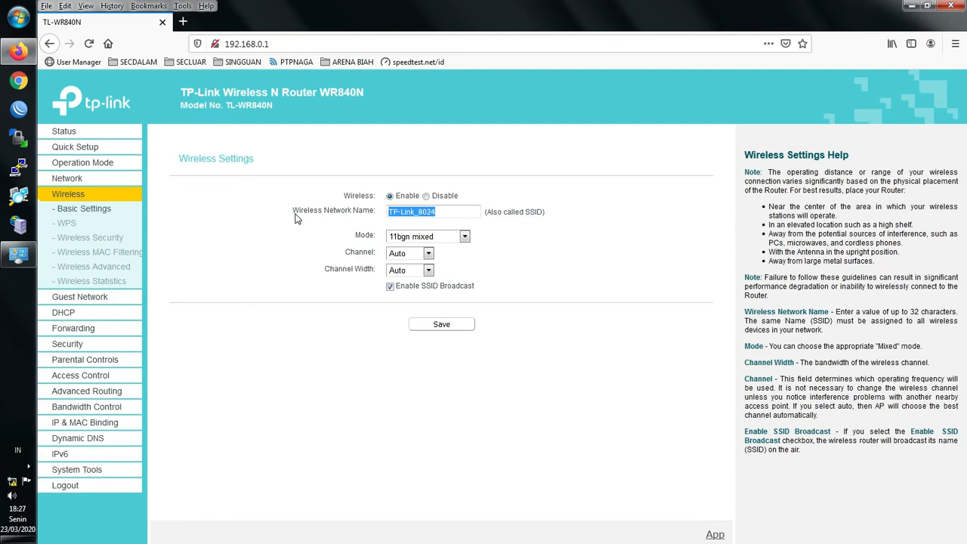
pyautogui.write('Home_Wifi')
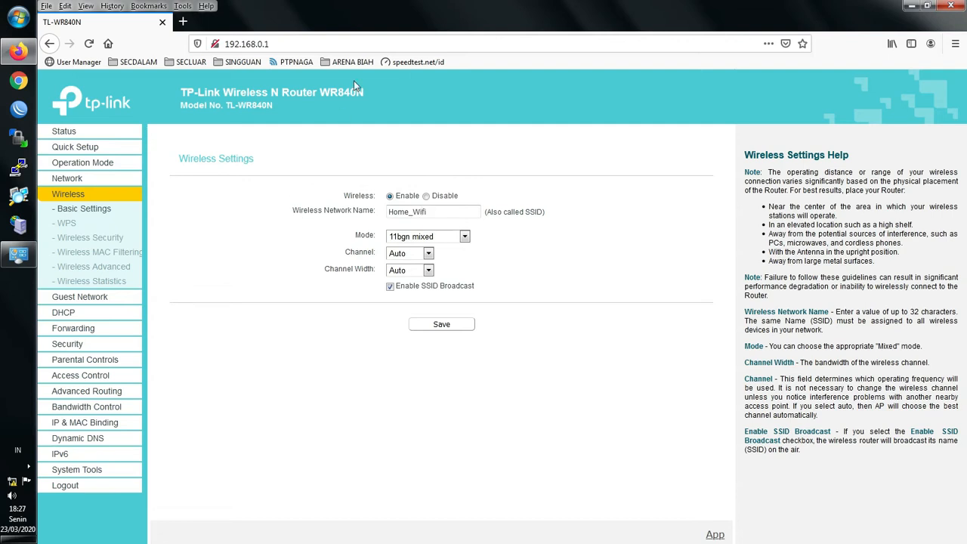
pyautogui.click(415, 254)
pyautogui.click(415, 255)
pyautogui.click(414, 270)
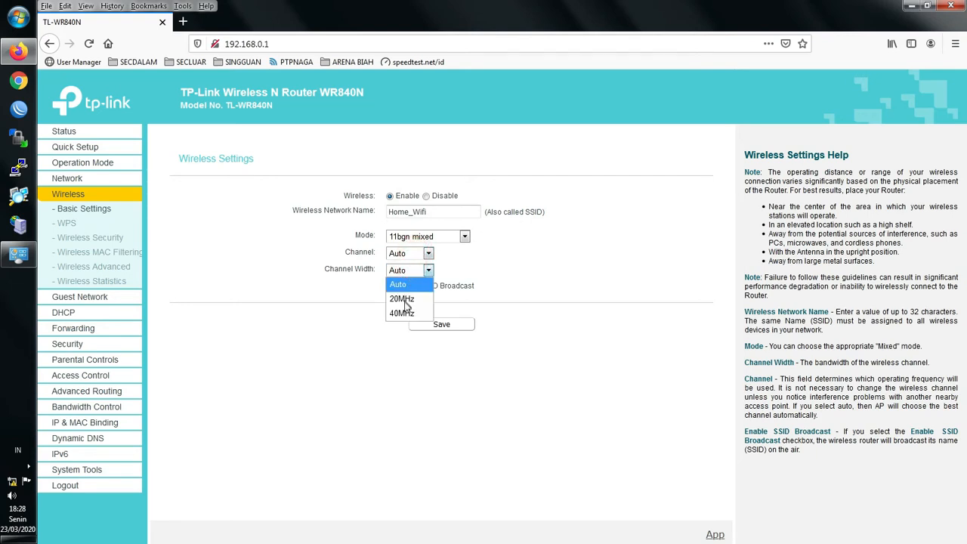
pyautogui.click(404, 299)
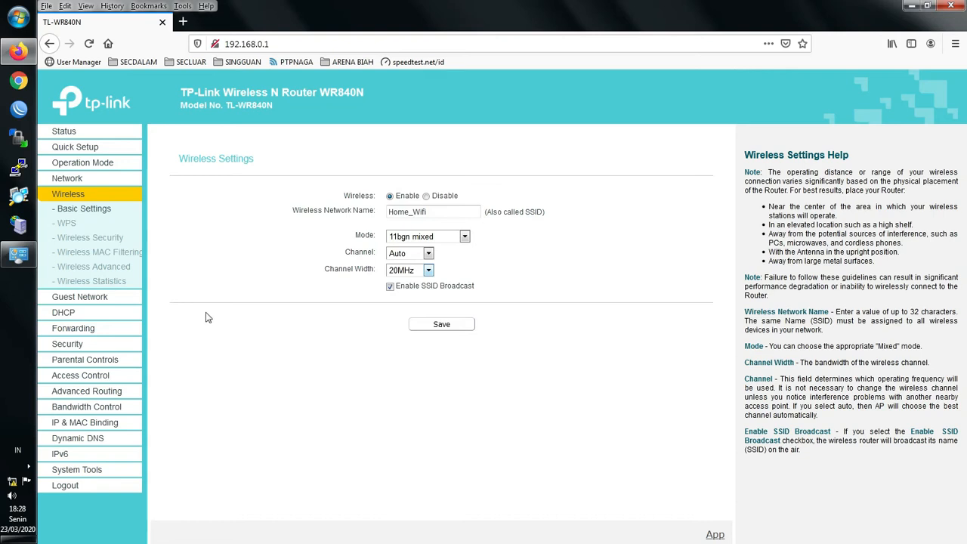
pyautogui.click(434, 212)
pyautogui.click(436, 333)
pyautogui.click(66, 224)
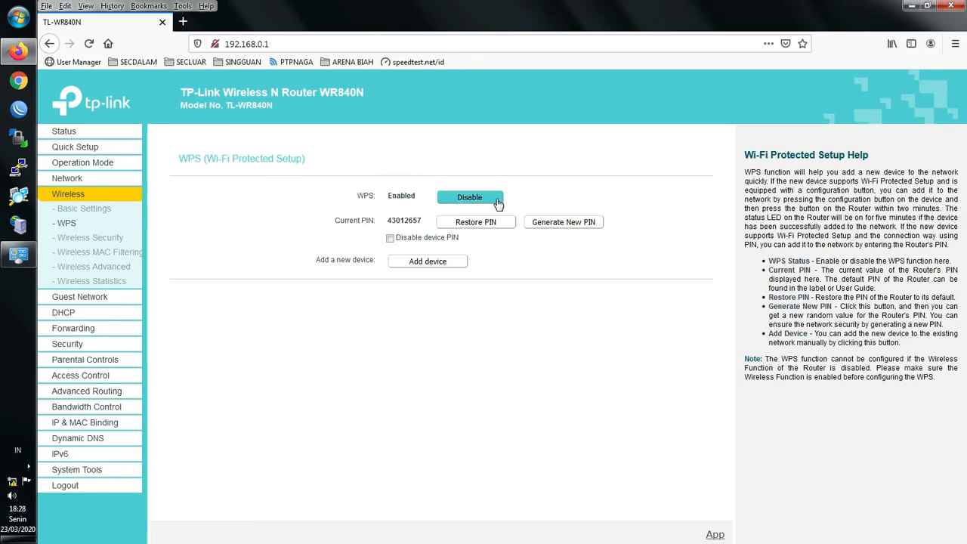
# Step: Disable WPS so the device PIN and Add device options are greyed out
pyautogui.click(448, 204)
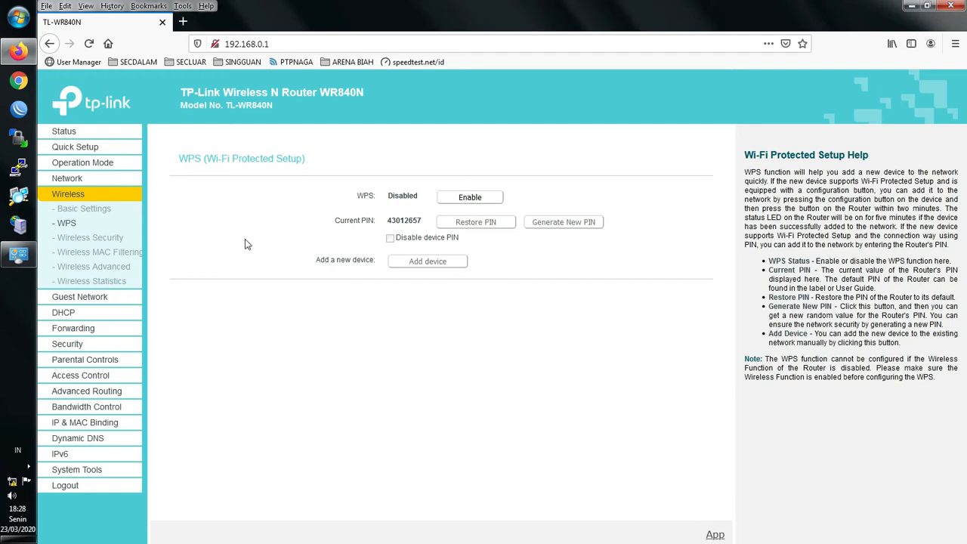
# Step: Set wireless security to WPA2-PSK with AES, enter a new wireless password, and save
pyautogui.click(95, 240)
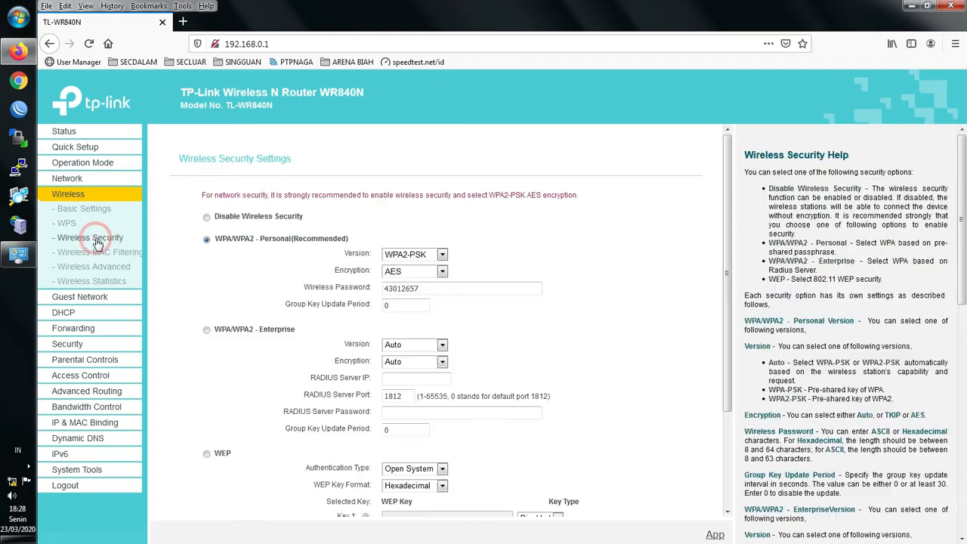
pyautogui.click(417, 255)
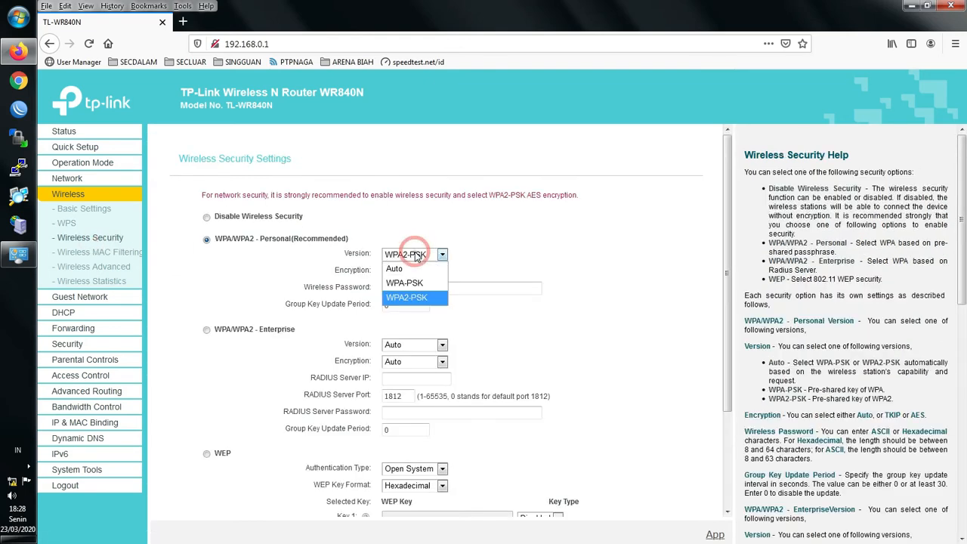
pyautogui.click(411, 299)
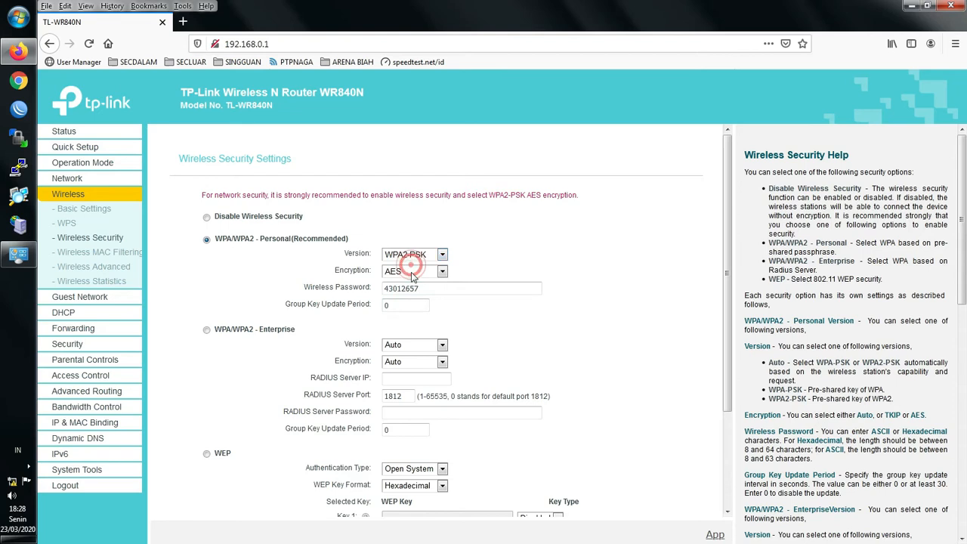
pyautogui.click(413, 273)
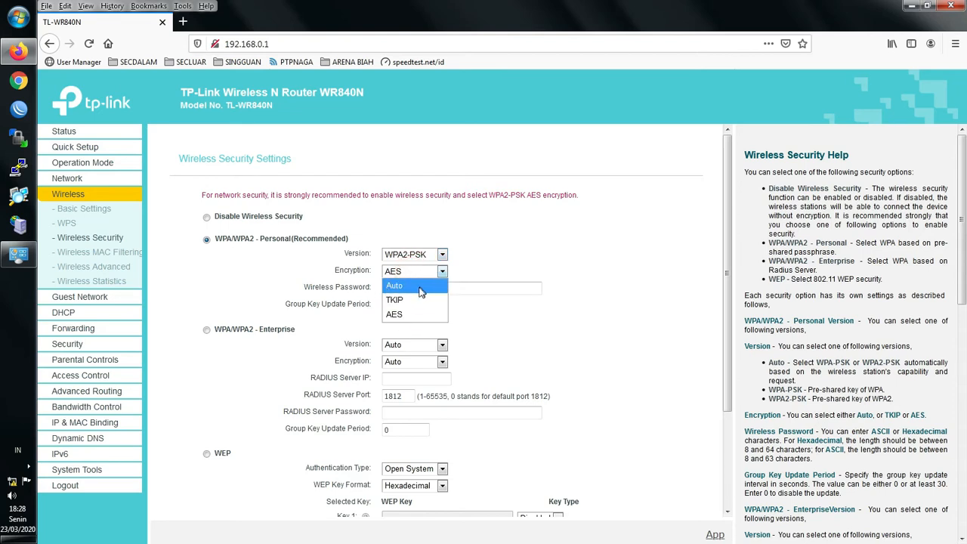
pyautogui.click(335, 275)
pyautogui.doubleClick(408, 288)
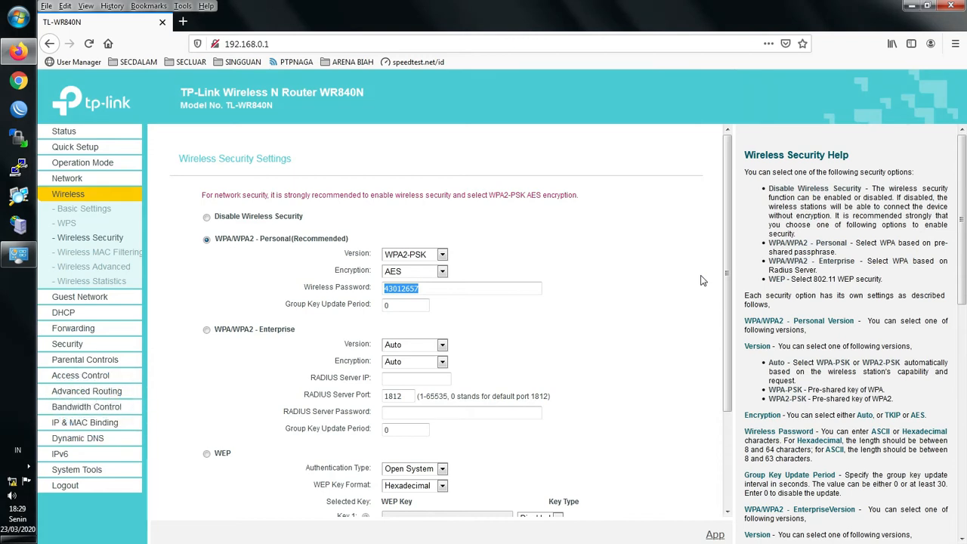
pyautogui.scroll(-1, 481, 349)
pyautogui.scroll(-3, 483, 355)
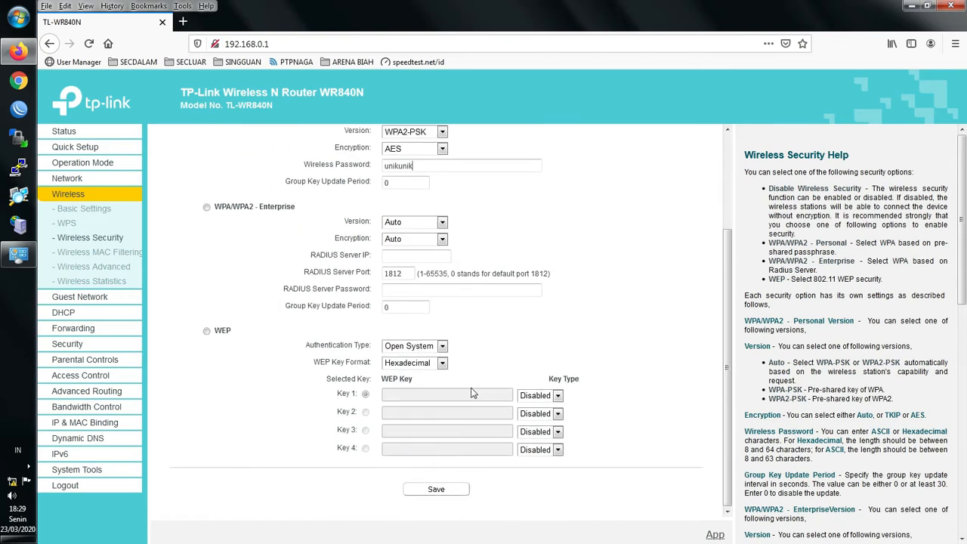
pyautogui.click(441, 490)
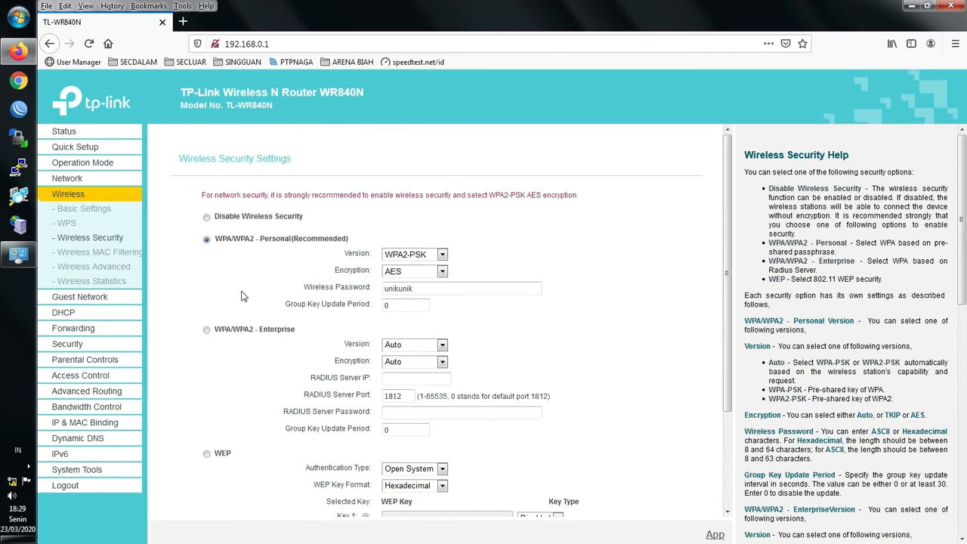
pyautogui.click(113, 269)
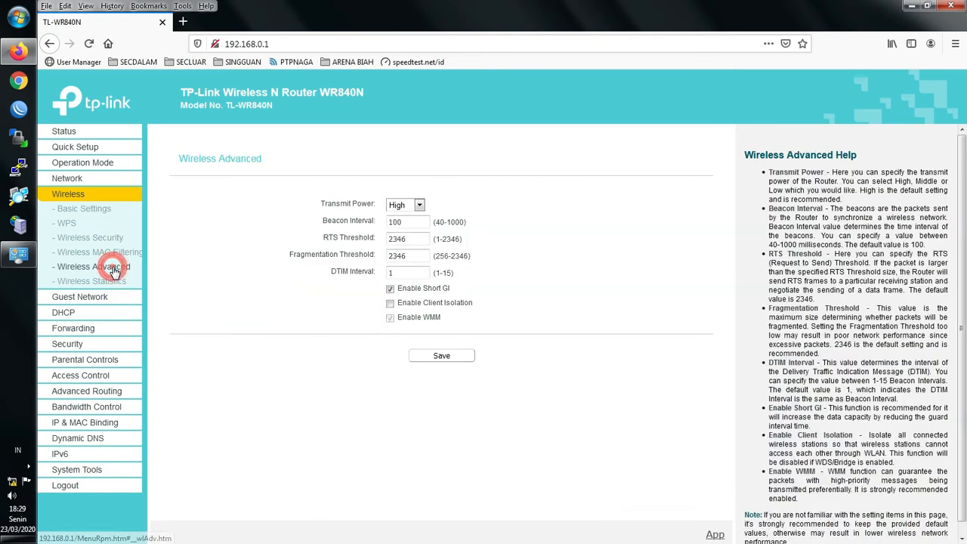
# Step: Enable and save Client Isolation, then go to the DHCP Settings page via Guest Network
pyautogui.click(390, 302)
pyautogui.click(444, 356)
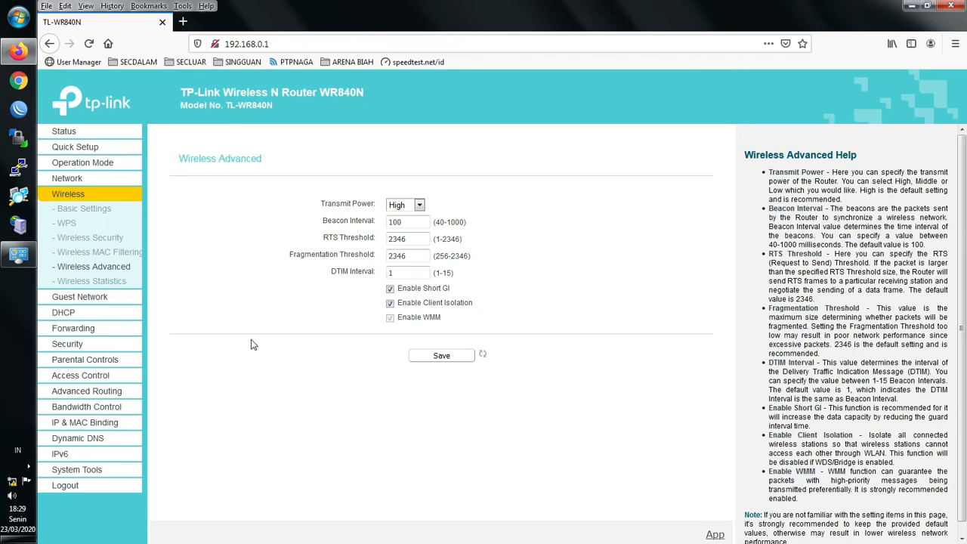
pyautogui.click(79, 296)
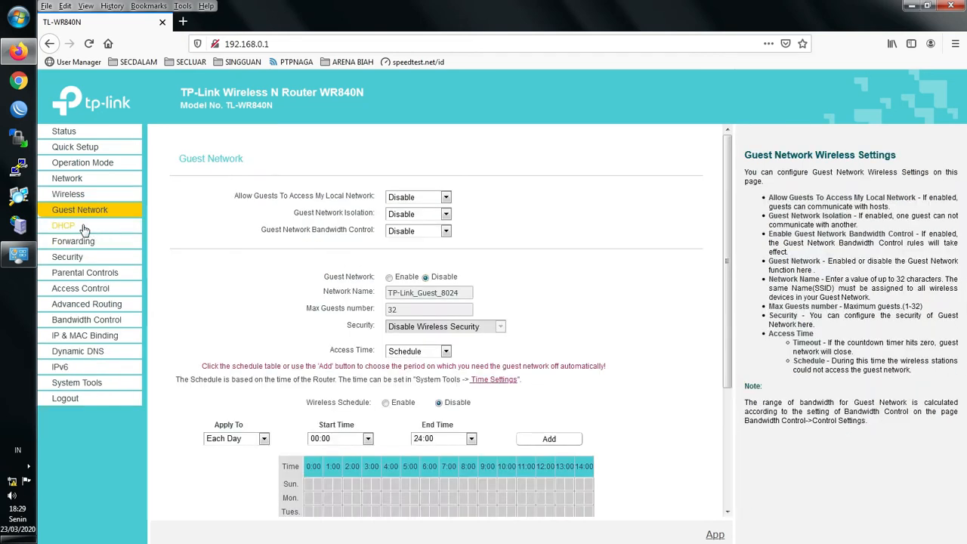
pyautogui.click(68, 227)
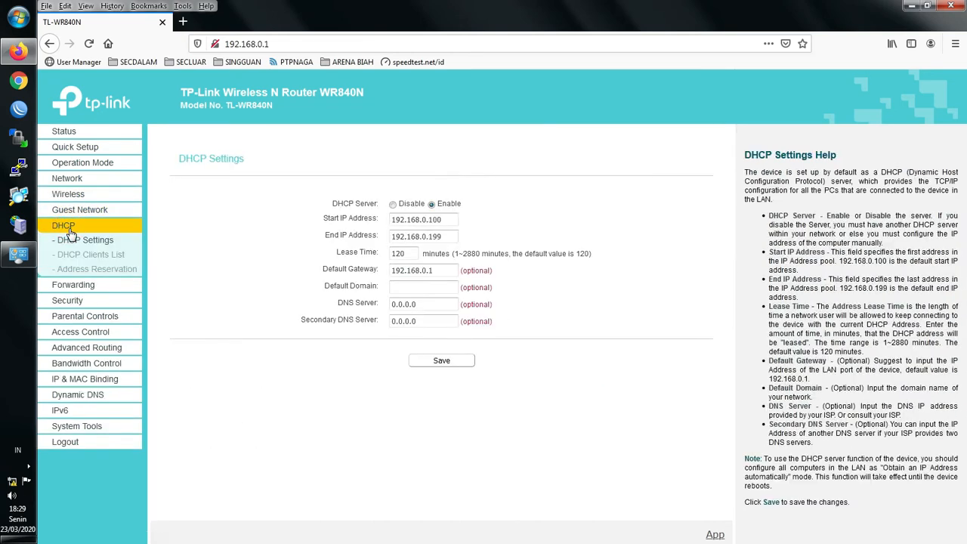
# Step: Keep DHCP enabled, set its DNS servers to 208.67.222.222 and 208.67.220.220, and save
pyautogui.click(432, 205)
pyautogui.click(446, 270)
pyautogui.moveTo(492, 270)
pyautogui.mouseDown()
pyautogui.moveTo(471, 270)
pyautogui.moveTo(492, 287)
pyautogui.mouseUp()
pyautogui.moveTo(432, 304); pyautogui.dragTo(276, 303)
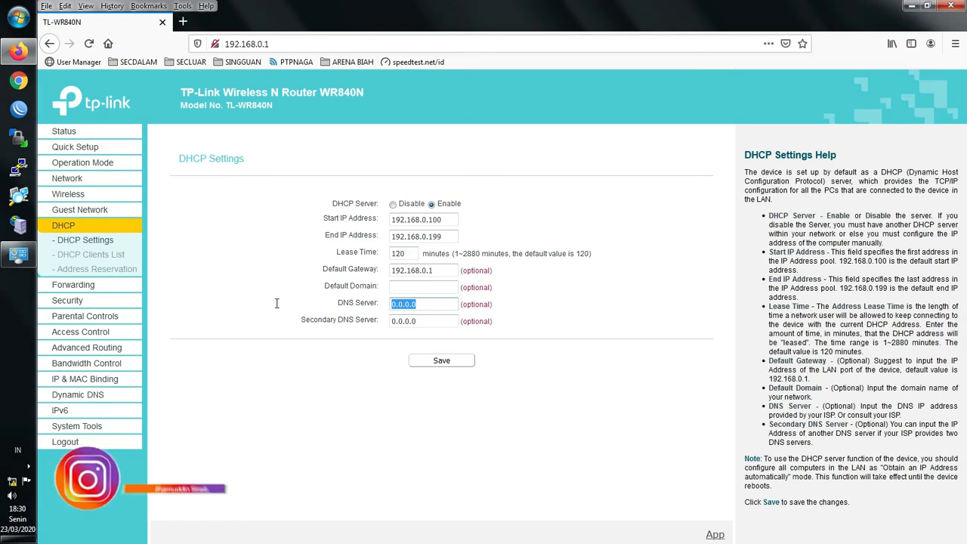
pyautogui.write('208.67')
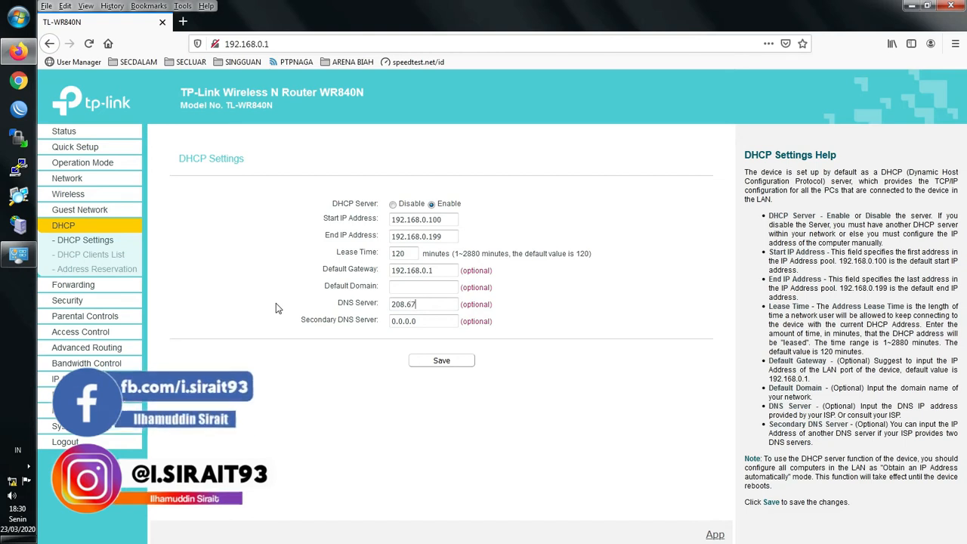
pyautogui.write('.222.222')
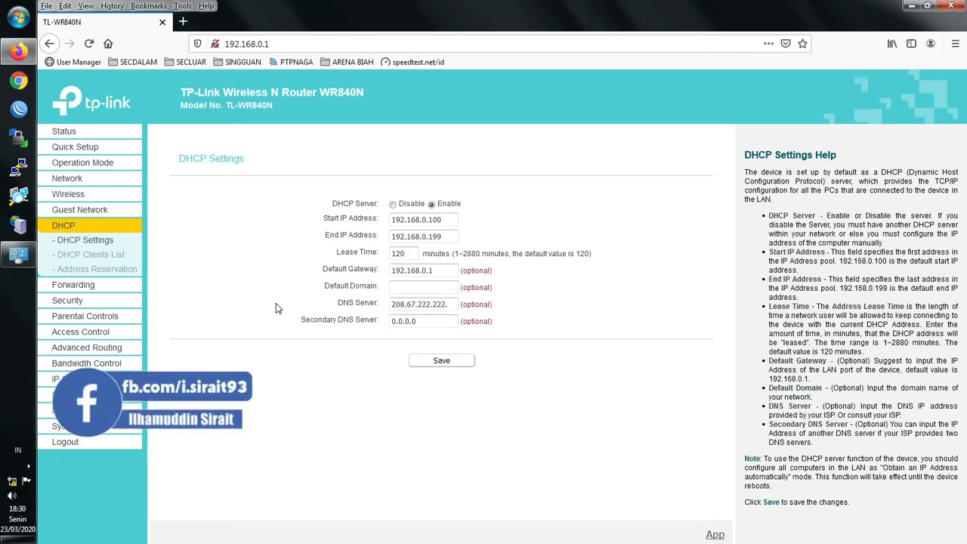
pyautogui.press('Tab')
pyautogui.write('208.67')
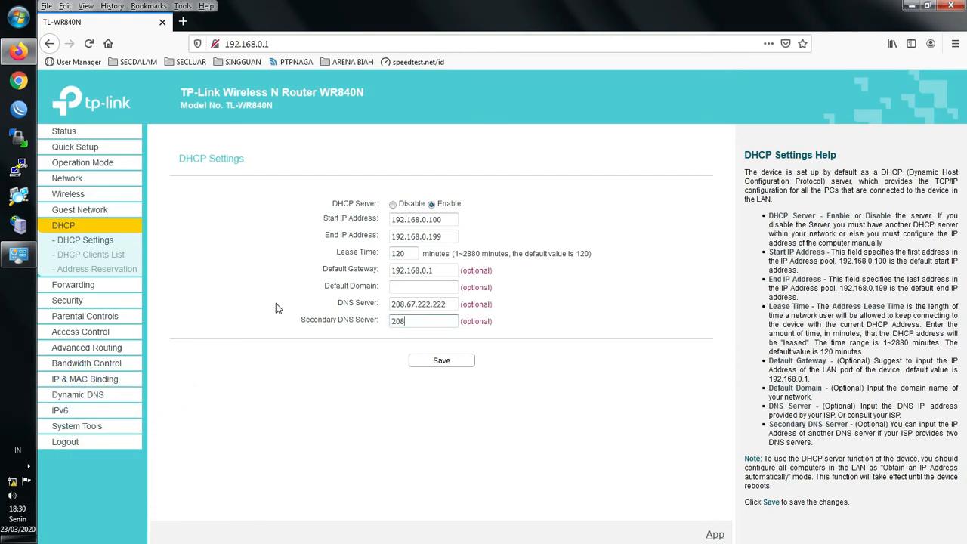
pyautogui.write('.220')
pyautogui.click(449, 368)
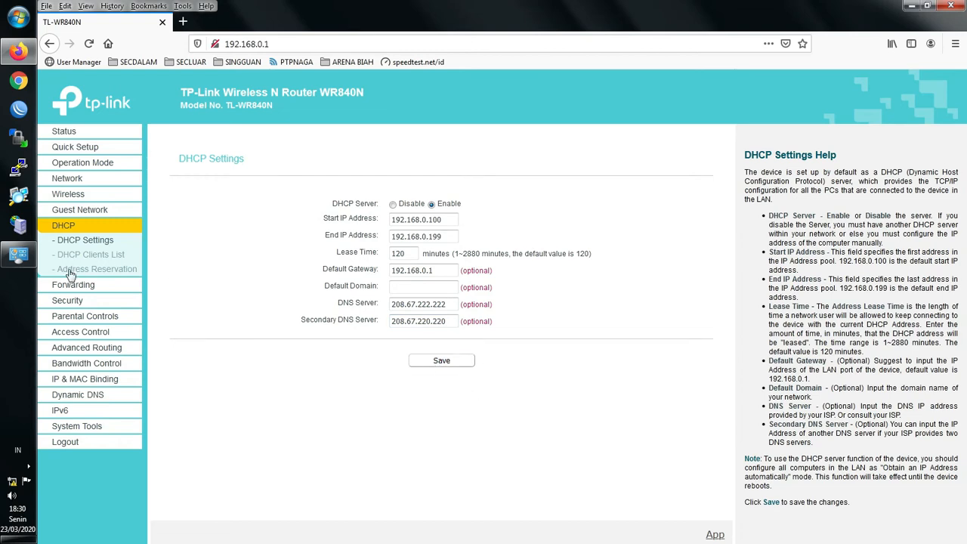
pyautogui.click(68, 300)
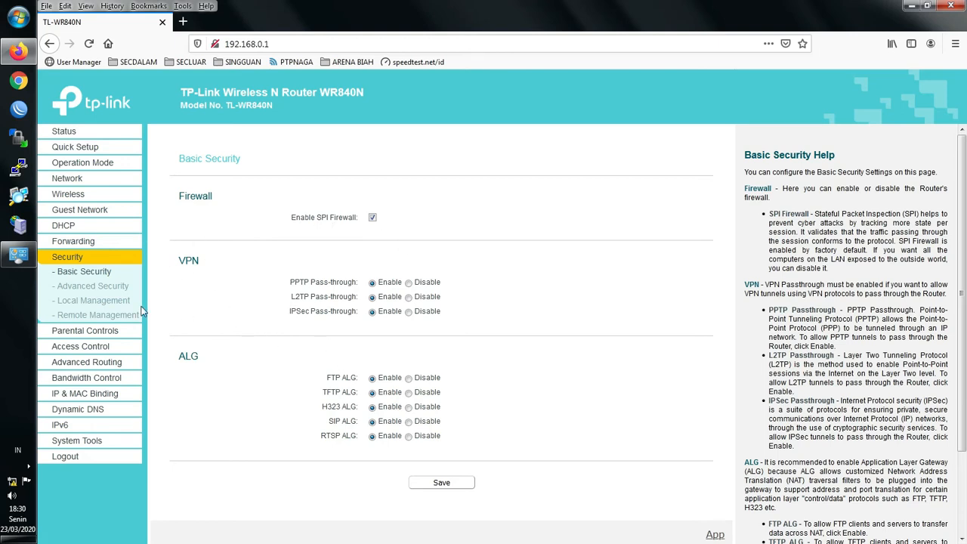
# Step: In Advanced Security, untick Forbid Ping Packet From WAN Port and save
pyautogui.click(99, 287)
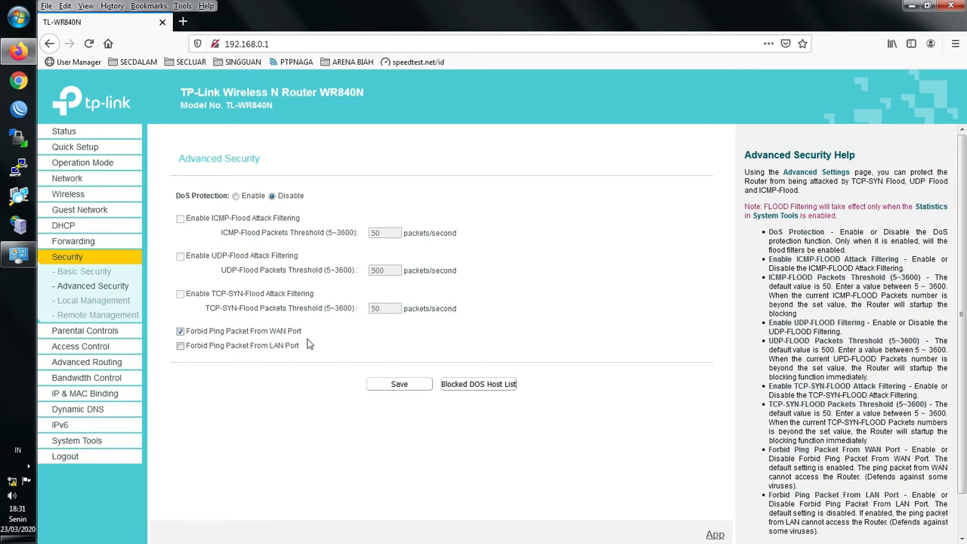
pyautogui.click(181, 335)
pyautogui.click(400, 384)
pyautogui.click(93, 302)
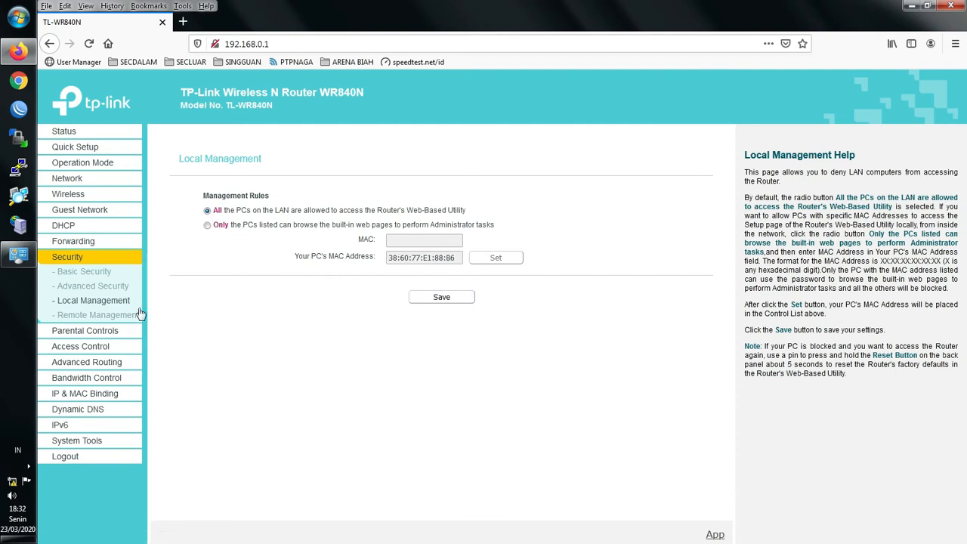
# Step: Save Remote Management unchanged with port 8080 and IP address 255.255.255.255
pyautogui.click(89, 320)
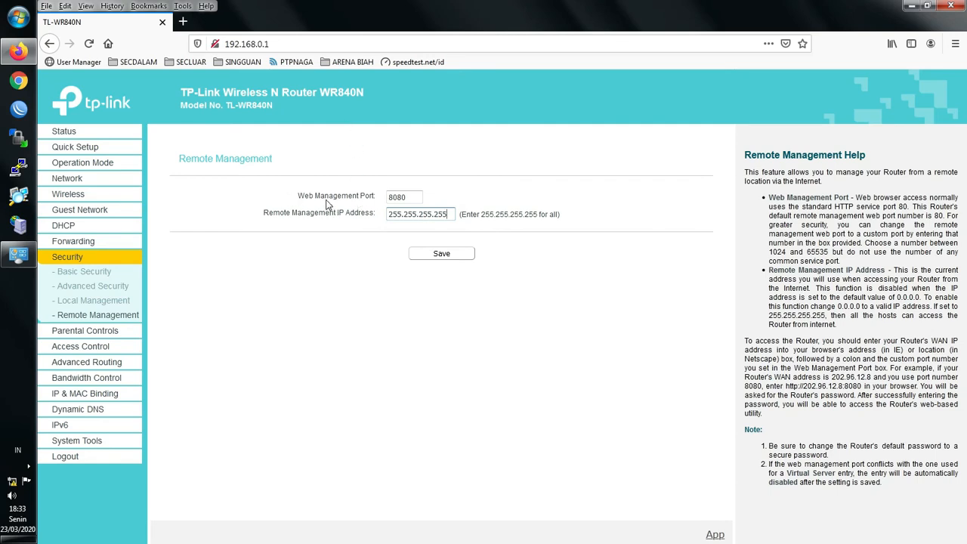
pyautogui.click(442, 253)
pyautogui.click(441, 254)
pyautogui.click(88, 332)
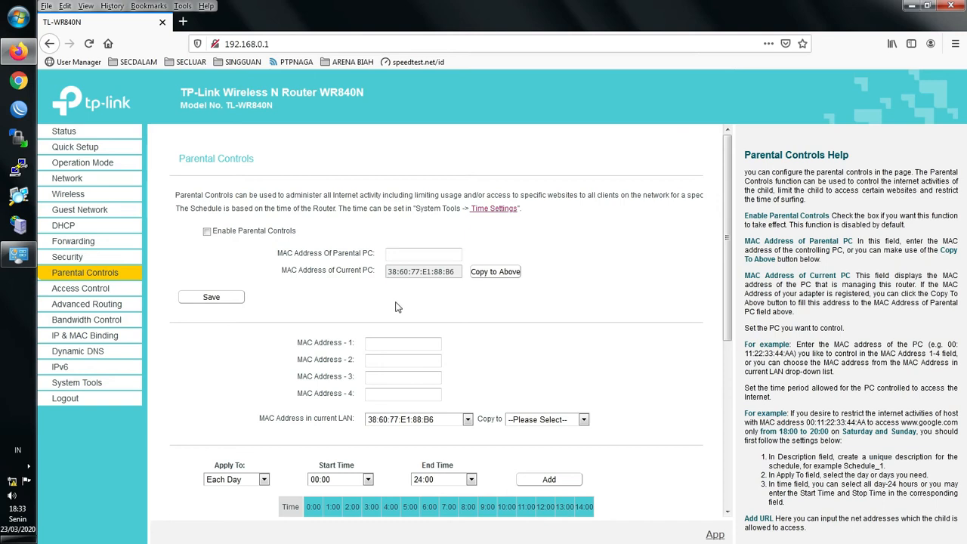
# Step: Go to Bandwidth Control, briefly enable it, then leave it disabled with no egress or ingress limits
pyautogui.scroll(-5, 371, 340)
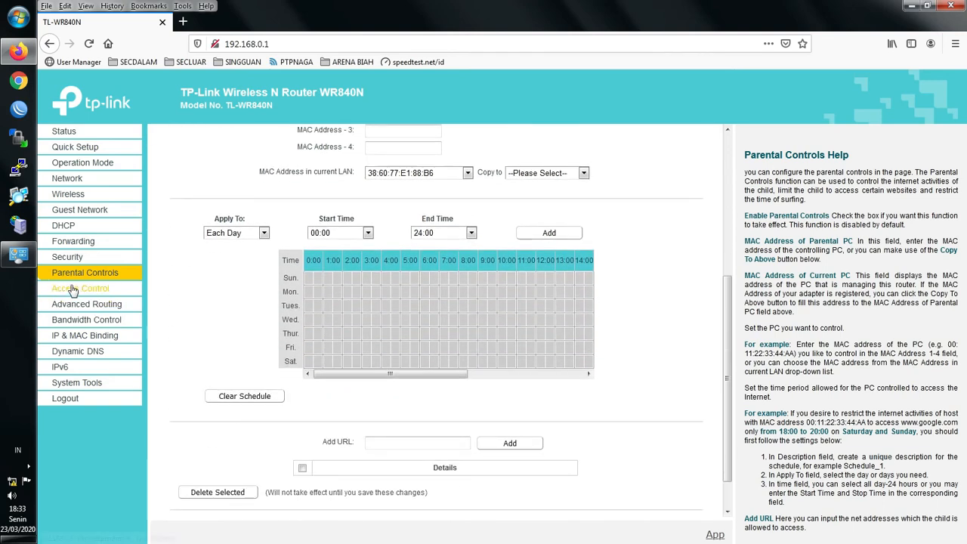
pyautogui.click(76, 290)
pyautogui.click(98, 363)
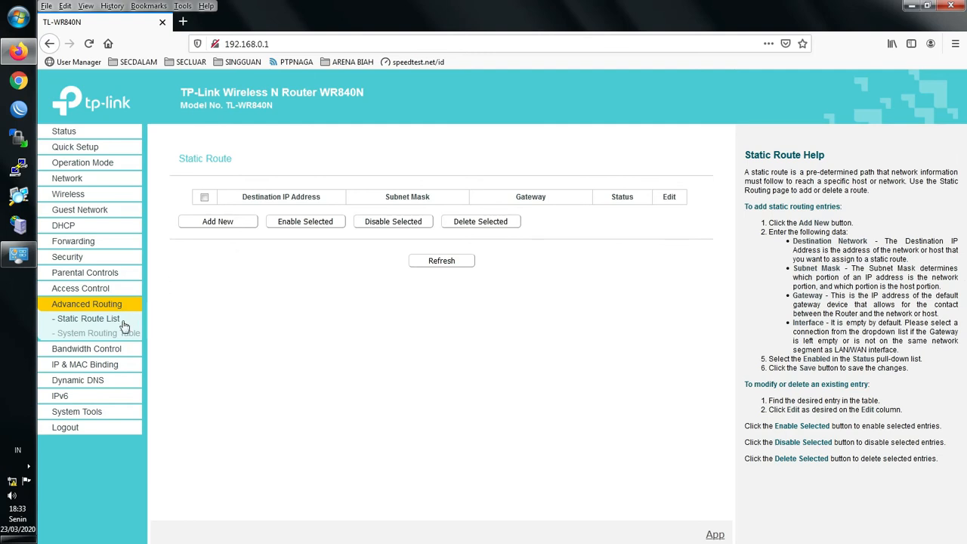
pyautogui.click(97, 350)
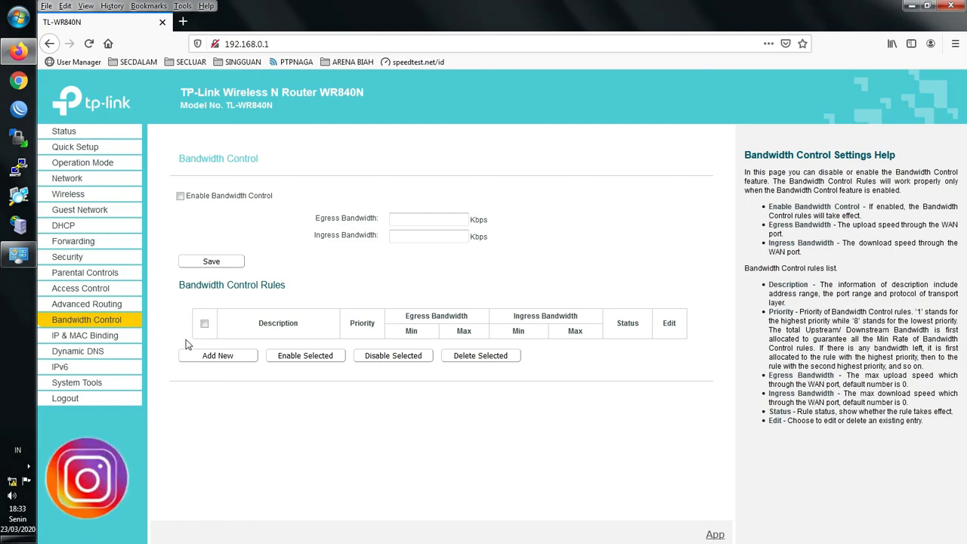
pyautogui.click(181, 196)
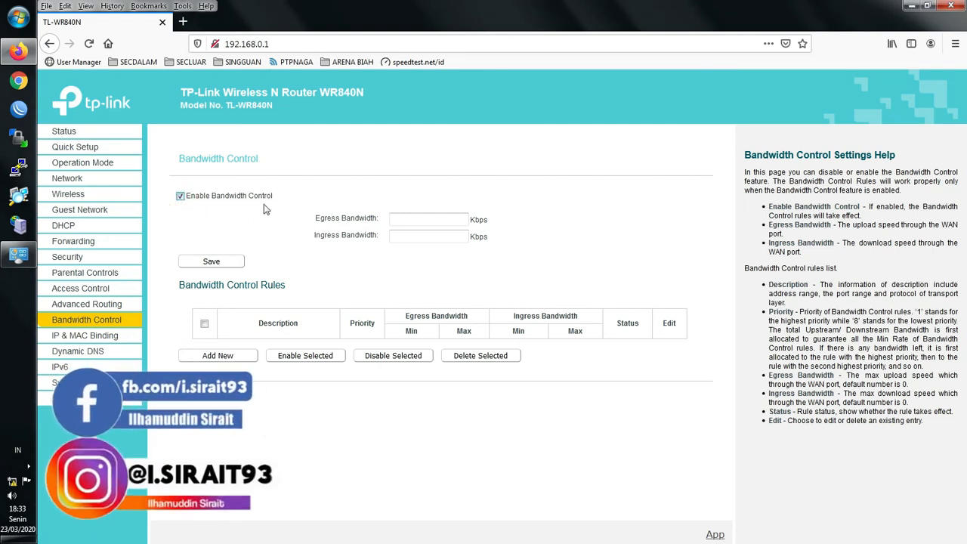
pyautogui.click(422, 218)
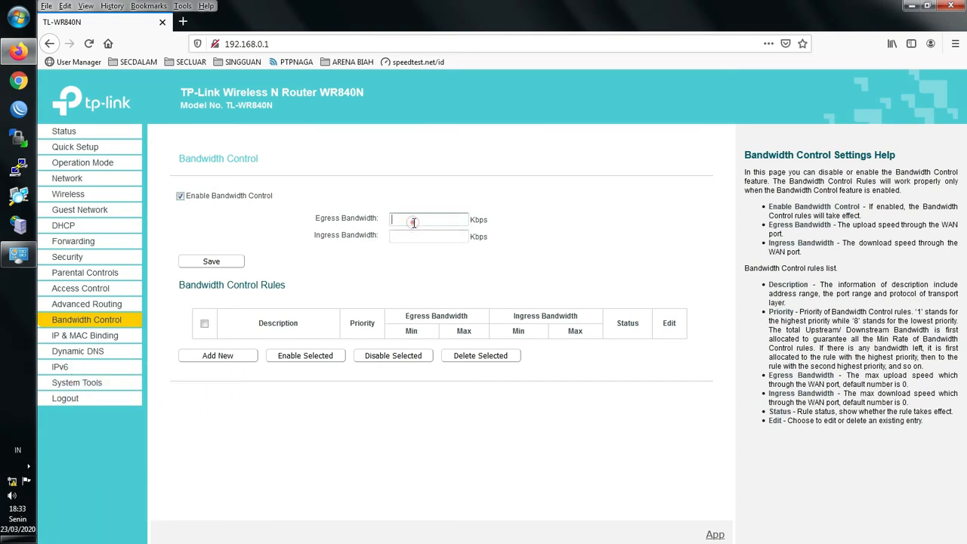
pyautogui.click(407, 219)
pyautogui.click(408, 235)
pyautogui.click(181, 195)
# Step: Browse the IP & MAC Binding, Dynamic DNS, Time and Password pages without changes, then return to Status
pyautogui.click(94, 339)
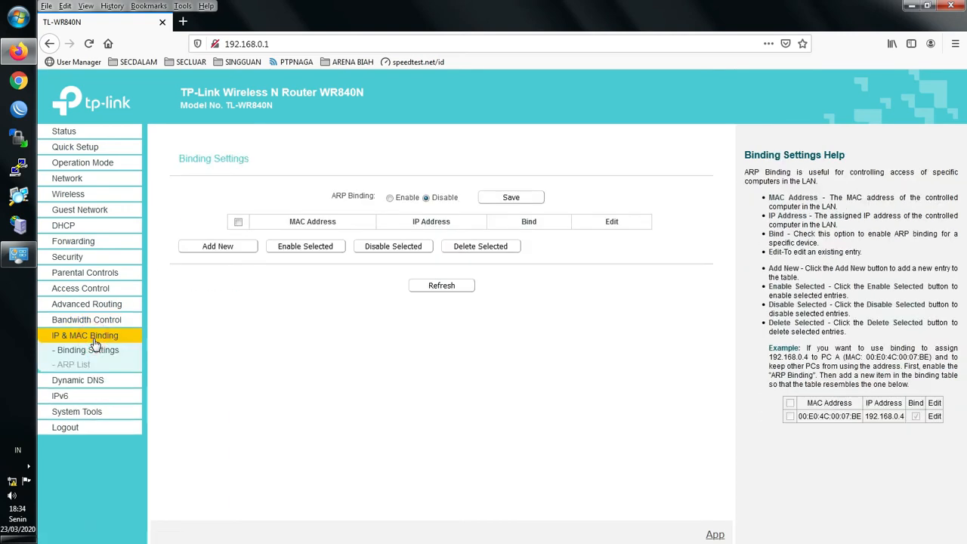
pyautogui.click(93, 380)
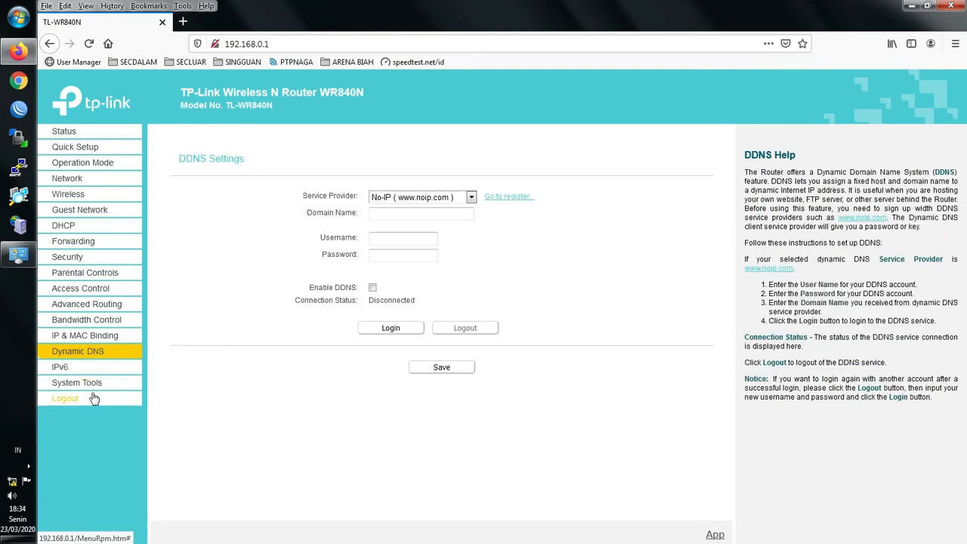
pyautogui.click(85, 383)
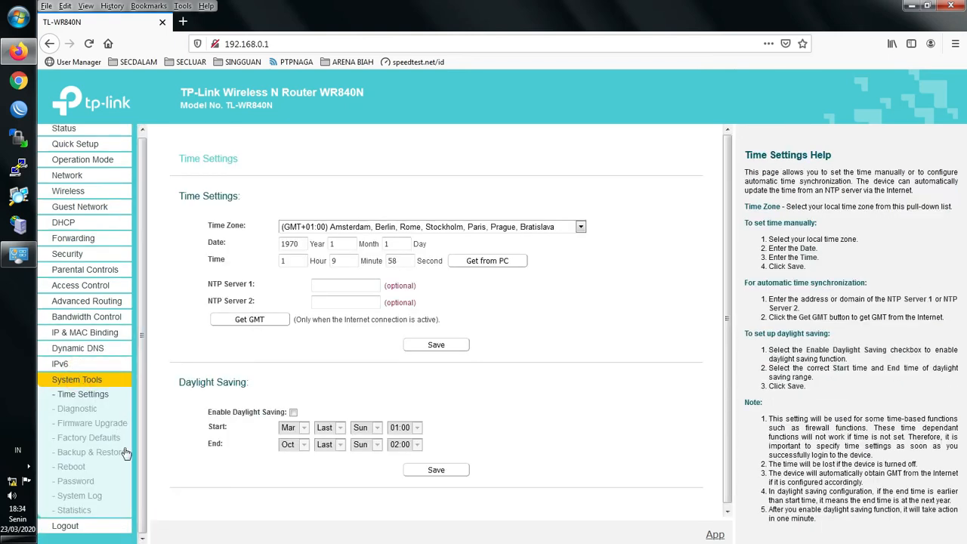
pyautogui.click(76, 481)
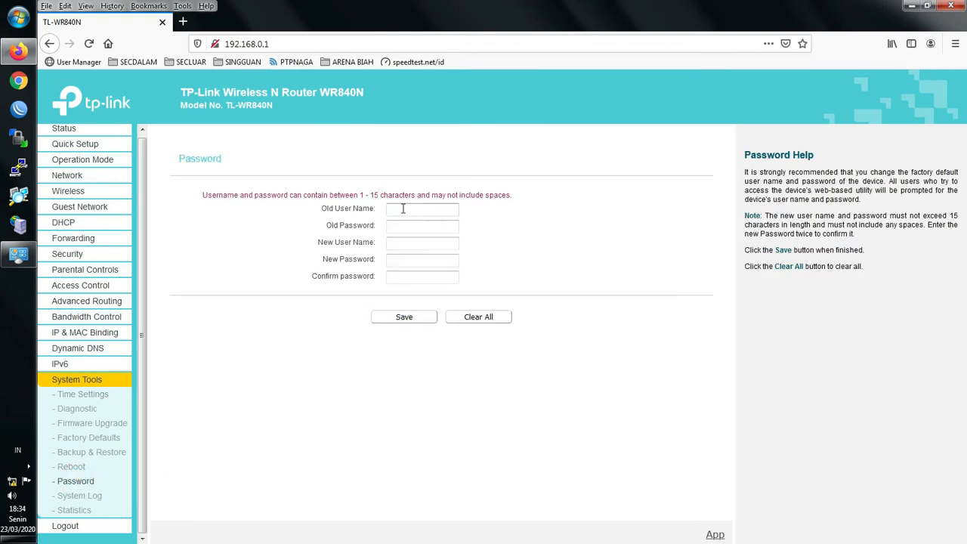
pyautogui.click(400, 244)
pyautogui.click(415, 261)
pyautogui.click(408, 277)
pyautogui.click(75, 132)
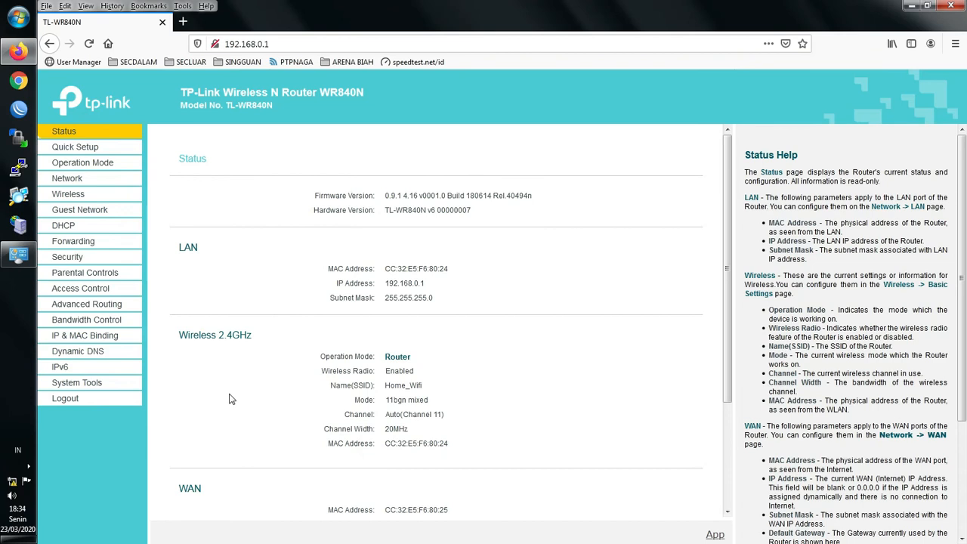
# Step: Refresh Status until WAN shows static IP 173.27.2.2, gateway 173.27.2.1, and no unplugged warning
pyautogui.scroll(-3, 457, 431)
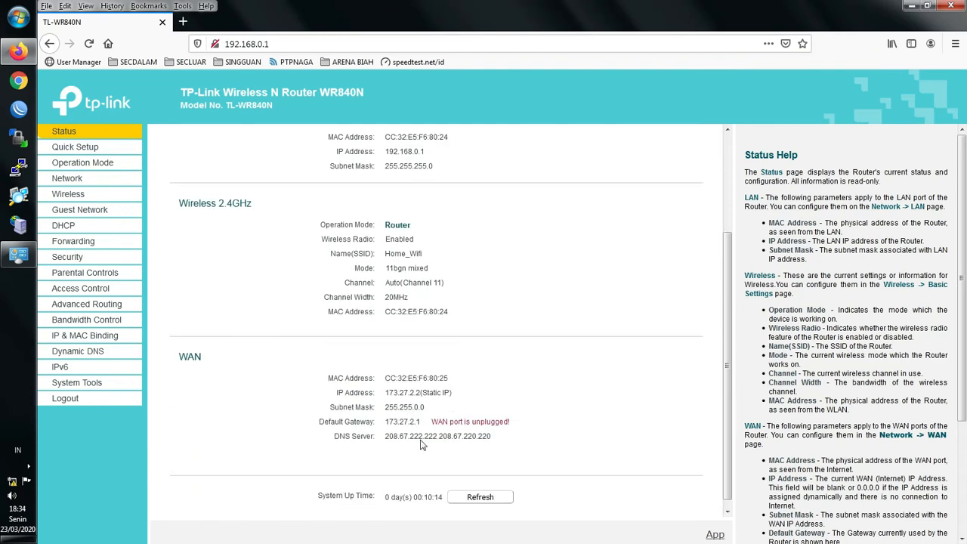
pyautogui.moveTo(433, 418); pyautogui.dragTo(536, 420)
pyautogui.click(535, 419)
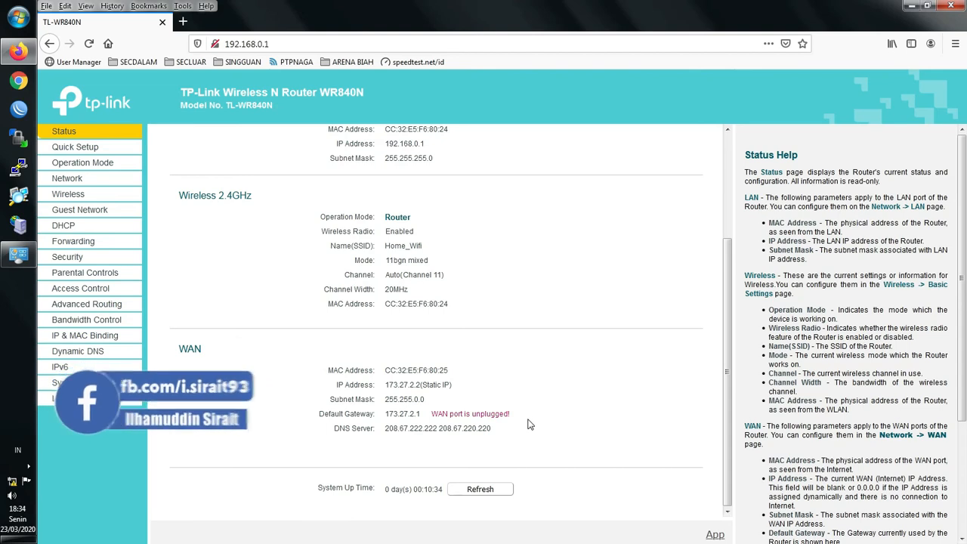
pyautogui.click(498, 491)
pyautogui.click(498, 490)
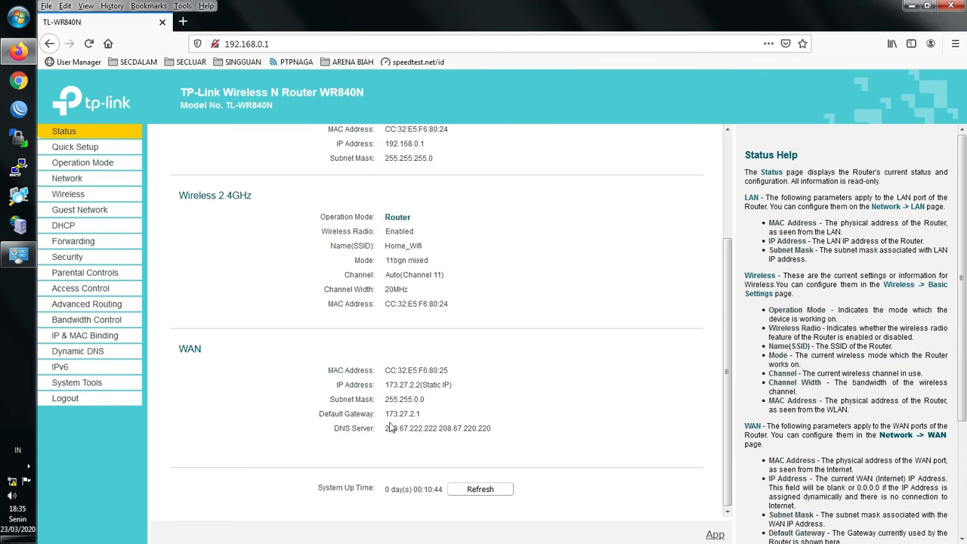
pyautogui.moveTo(385, 369); pyautogui.dragTo(425, 369)
pyautogui.click(466, 401)
# Step: Set Local Area Connection 2's IPv4 to obtain IP and DNS addresses automatically
pyautogui.rightClick(13, 483)
pyautogui.click(37, 504)
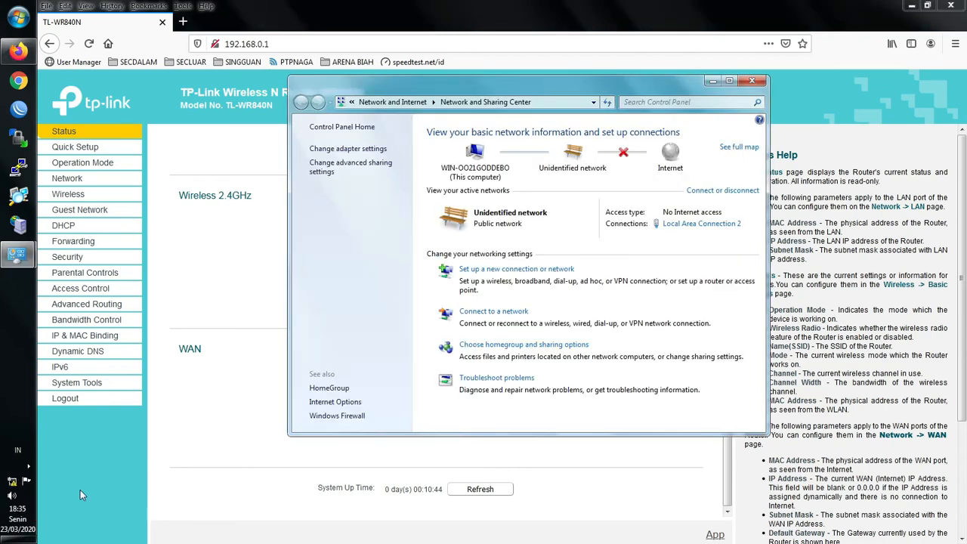
pyautogui.click(370, 149)
pyautogui.rightClick(365, 144)
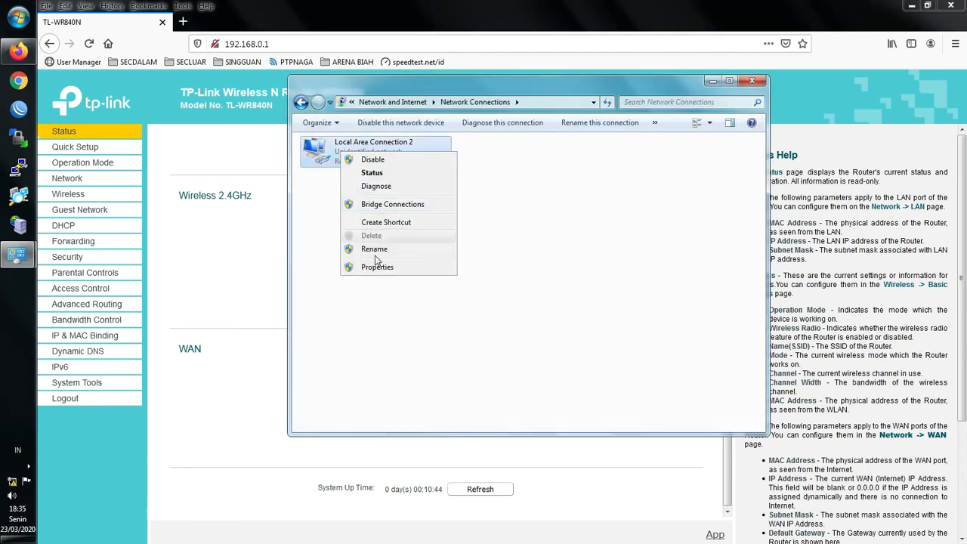
pyautogui.click(373, 263)
pyautogui.click(393, 270)
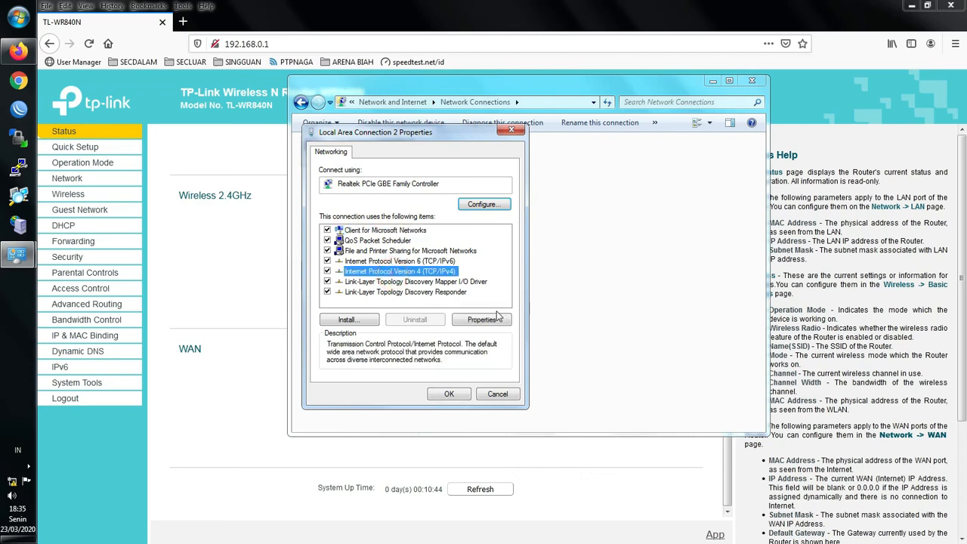
pyautogui.click(482, 320)
pyautogui.click(404, 253)
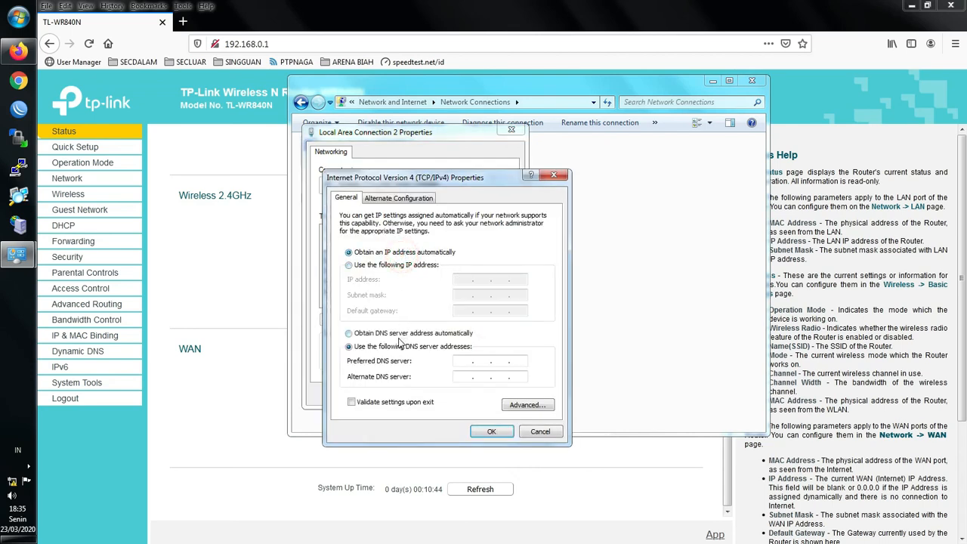
pyautogui.click(395, 333)
pyautogui.click(490, 431)
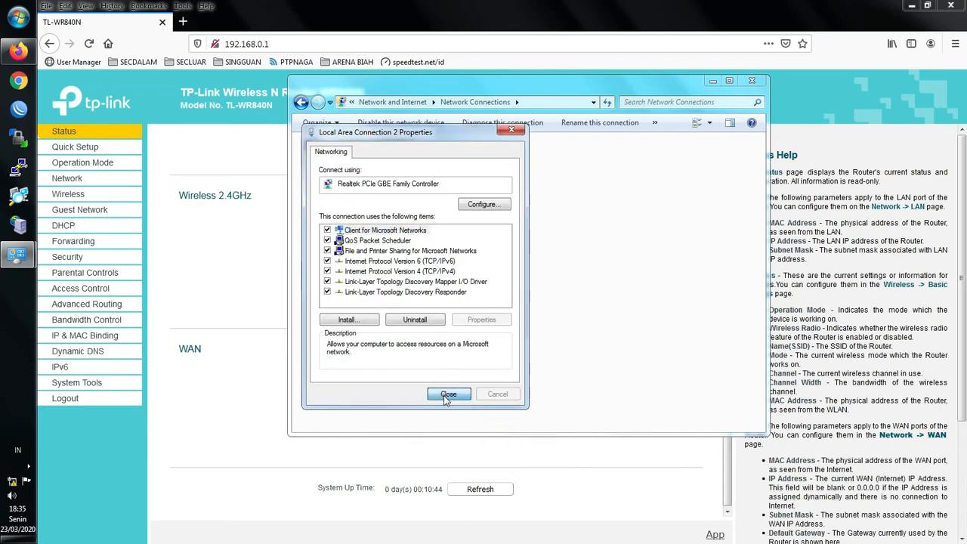
pyautogui.click(448, 393)
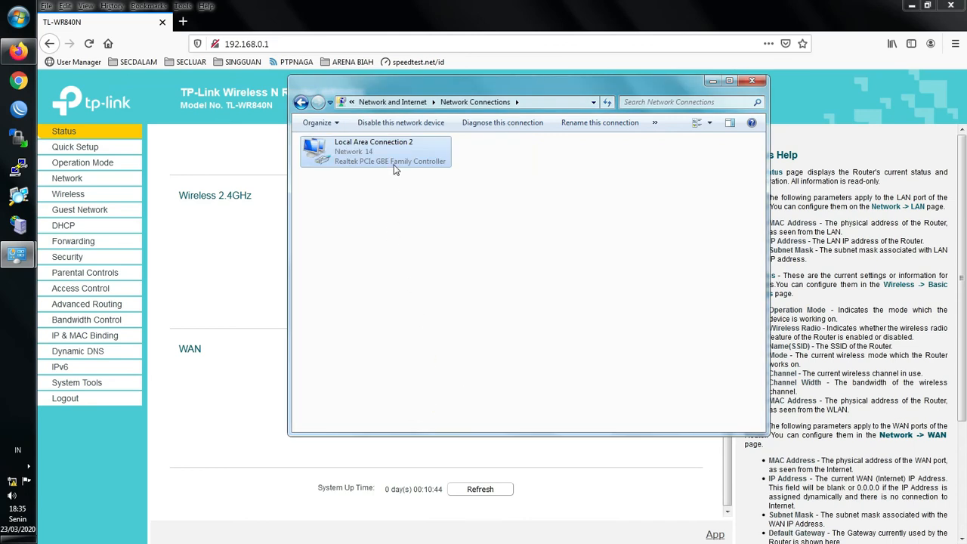
# Step: Check Local Area Connection 2's details to confirm it received 192.168.0.100 from the router
pyautogui.doubleClick(392, 170)
pyautogui.click(413, 259)
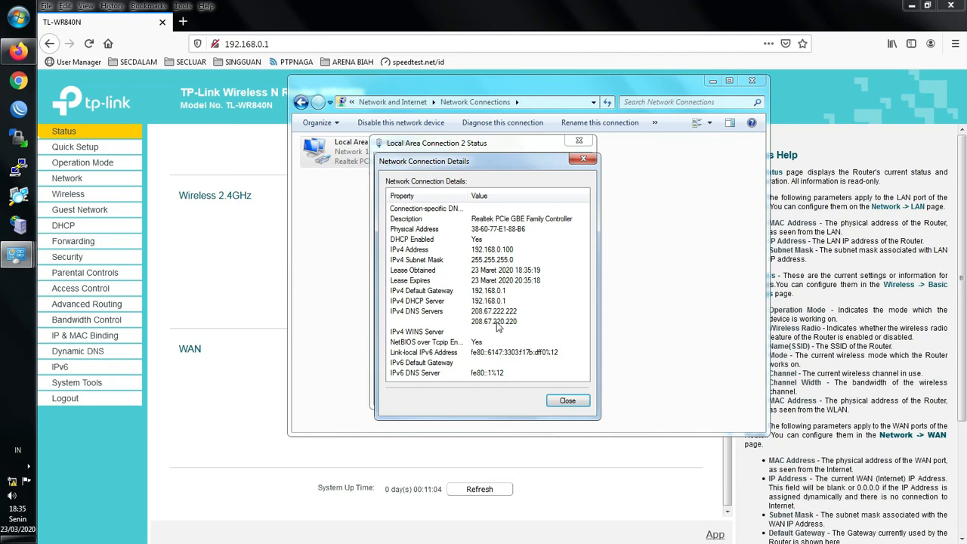
pyautogui.click(567, 400)
pyautogui.click(558, 394)
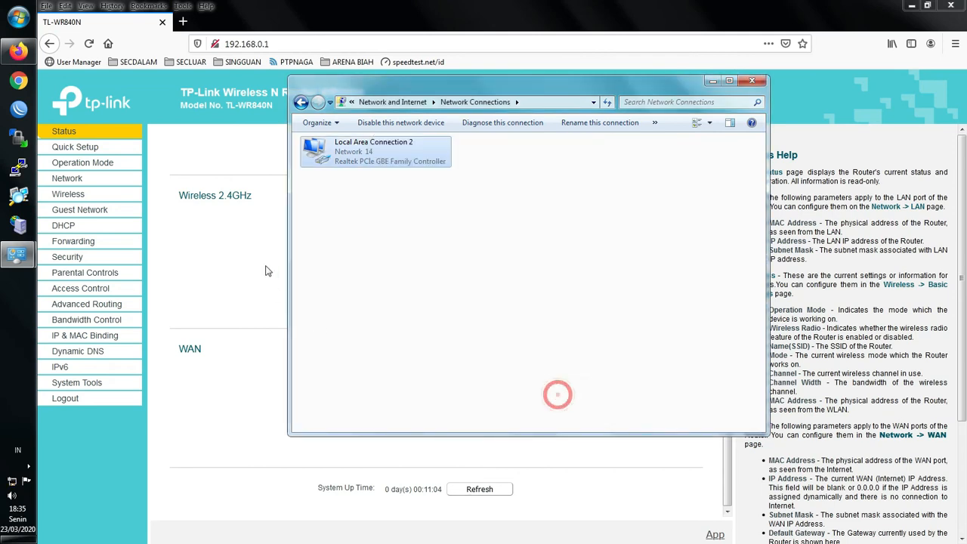
pyautogui.click(182, 21)
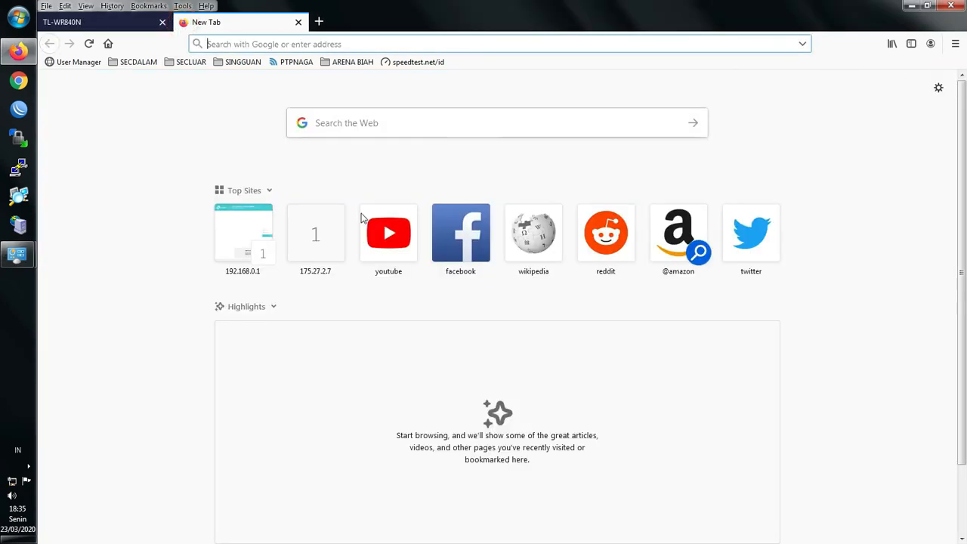
# Step: Load the YouTube home page from its top-site tile, then go back to the TL-WR840N tab
pyautogui.click(384, 255)
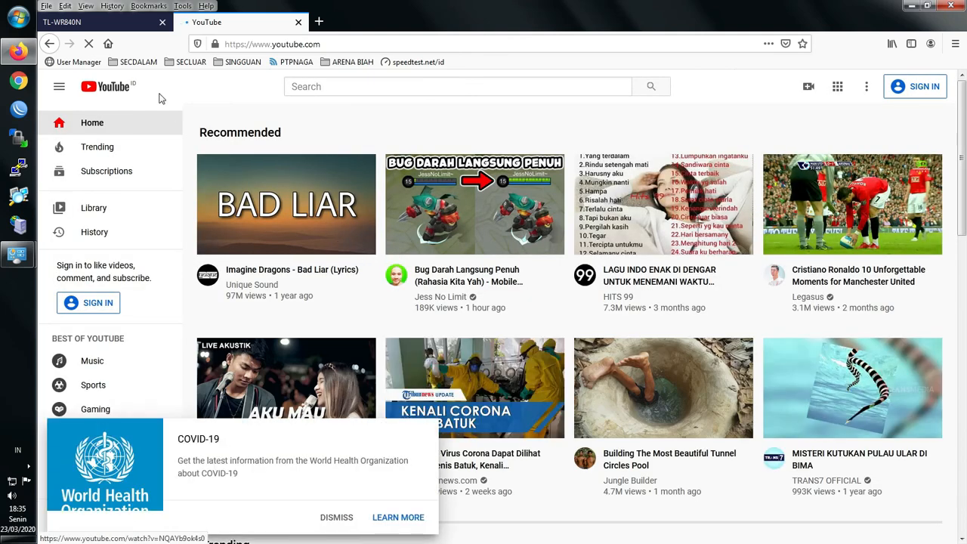
pyautogui.click(106, 27)
# Step: Refresh the router Status page, then log out of the router and confirm with OK
pyautogui.click(60, 131)
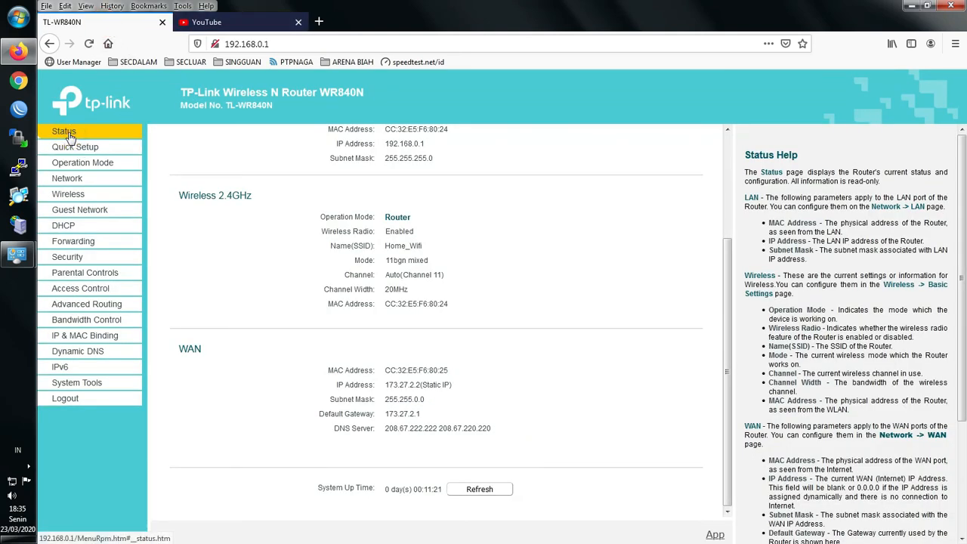
pyautogui.scroll(3, 394, 255)
pyautogui.scroll(-3, 433, 309)
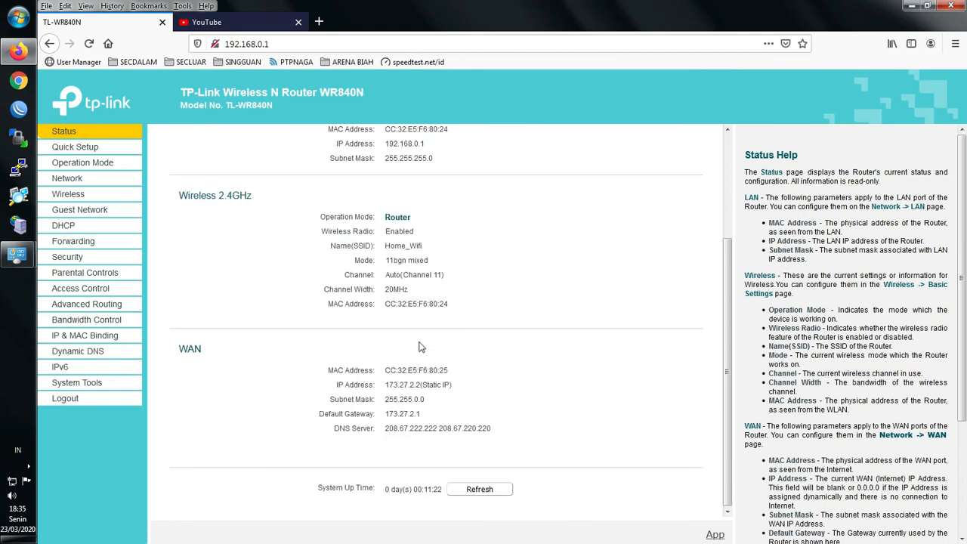
pyautogui.click(215, 21)
pyautogui.click(115, 24)
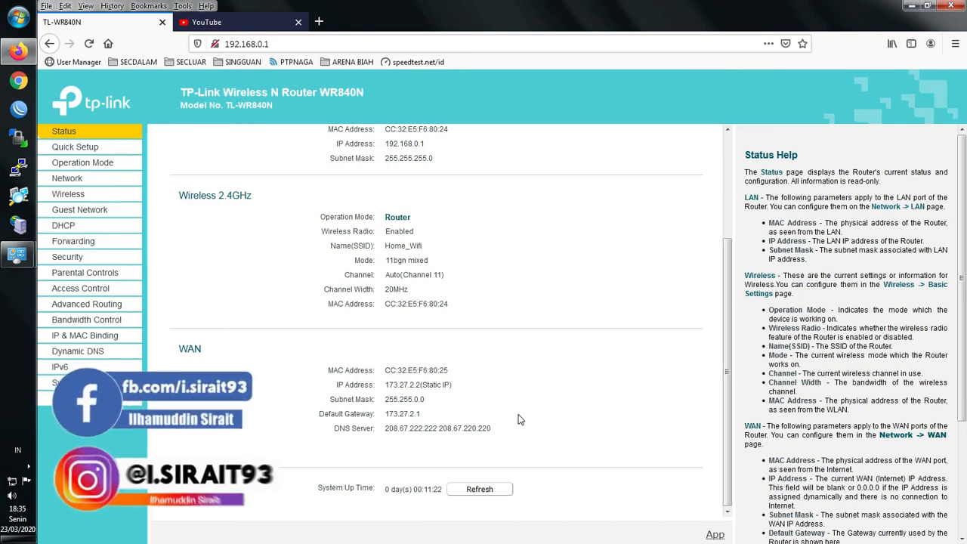
pyautogui.click(497, 488)
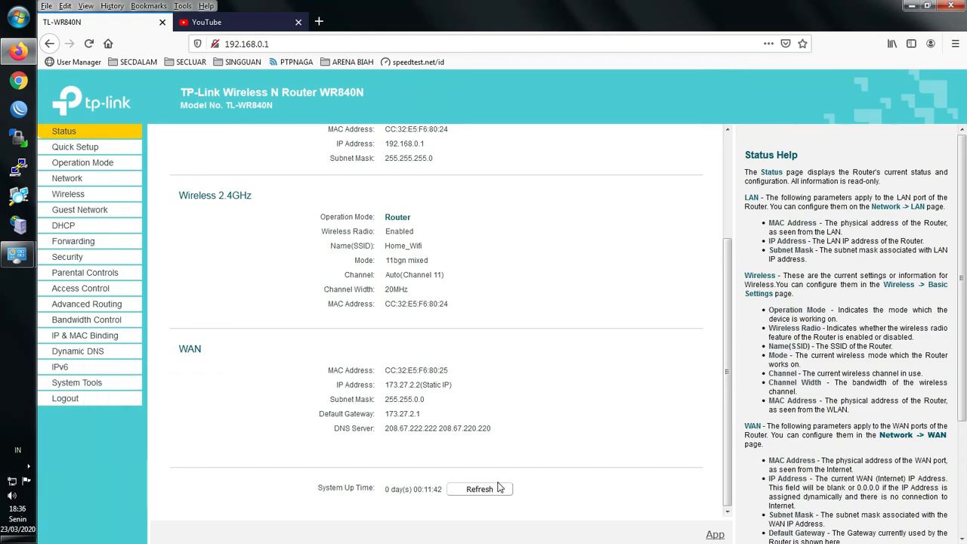
pyautogui.click(497, 488)
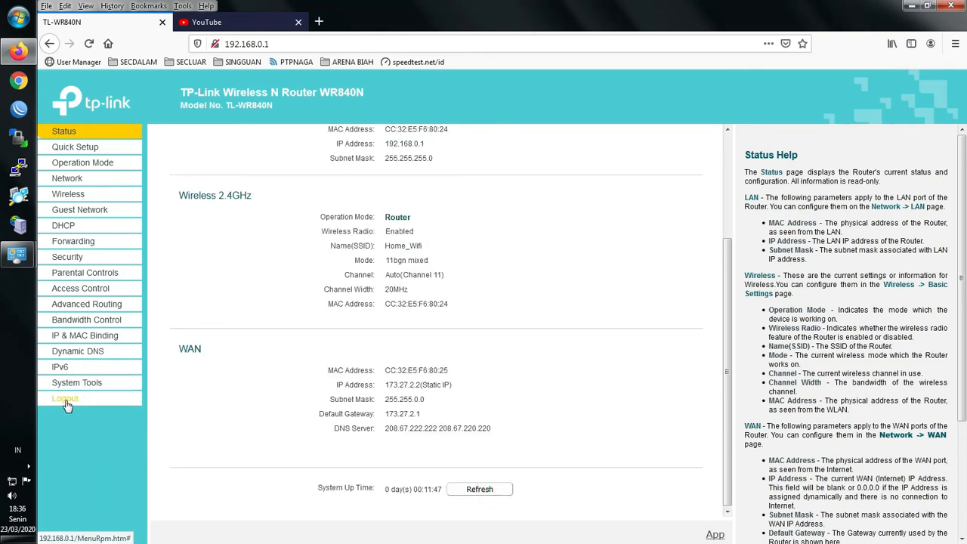
pyautogui.click(65, 400)
pyautogui.click(484, 268)
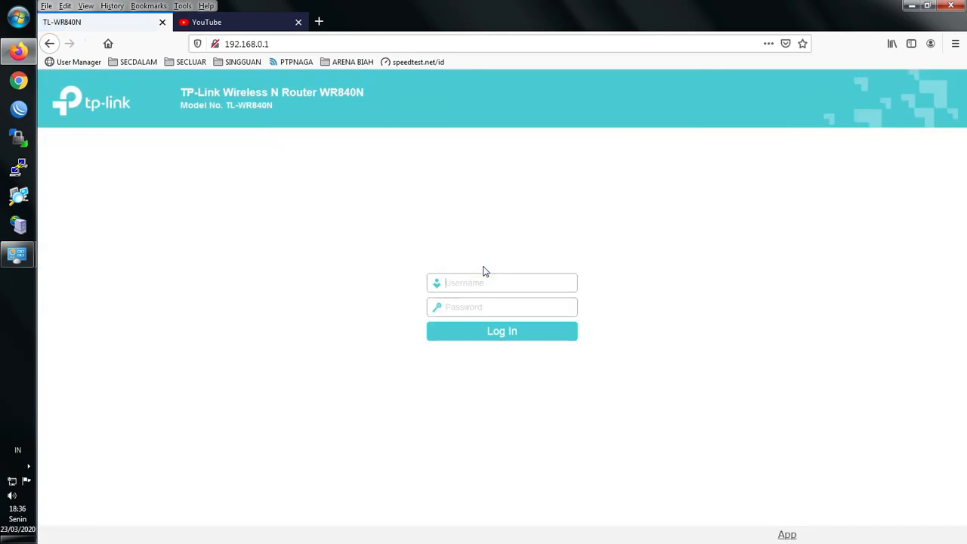